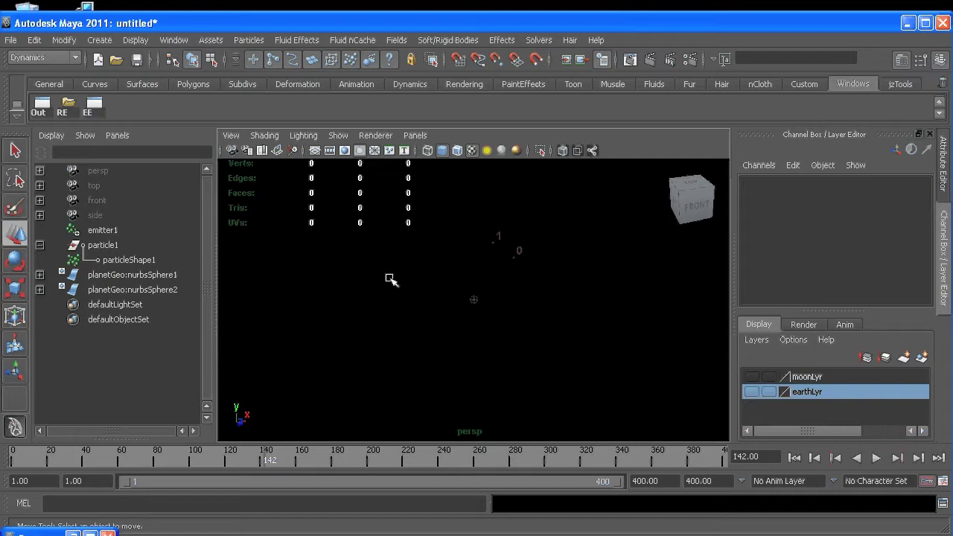
Show the moonLyr and earthLyr layers to inspect the moon and earth spheres, and hide both layers again.
left_click(751, 376)
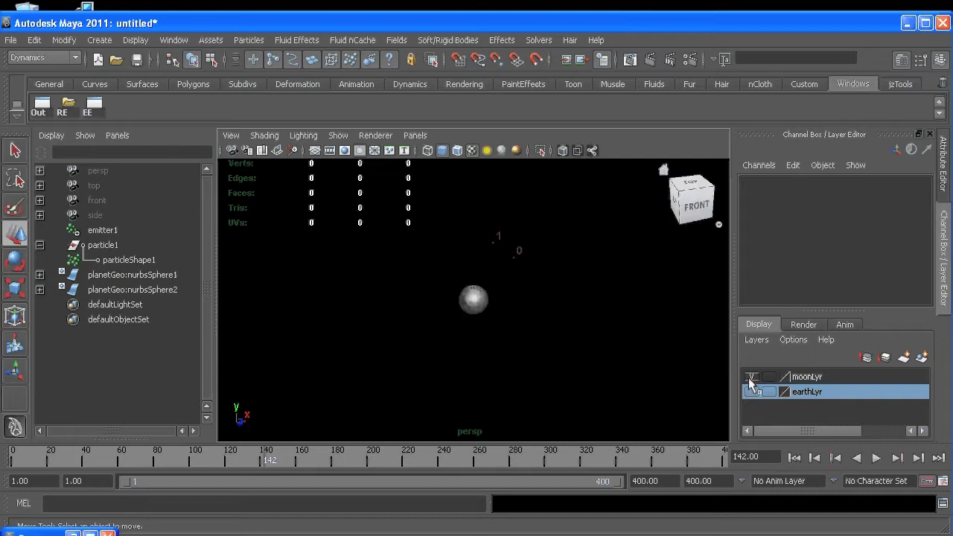
left_click_drag(525, 322, 548, 333, "alt")
right_click_drag(548, 332, 762, 427, "alt")
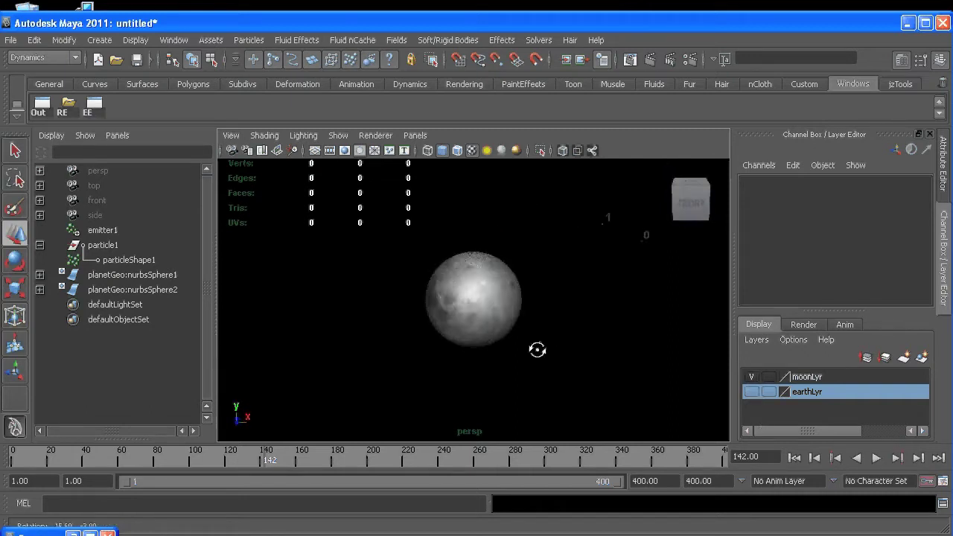
left_click(756, 392)
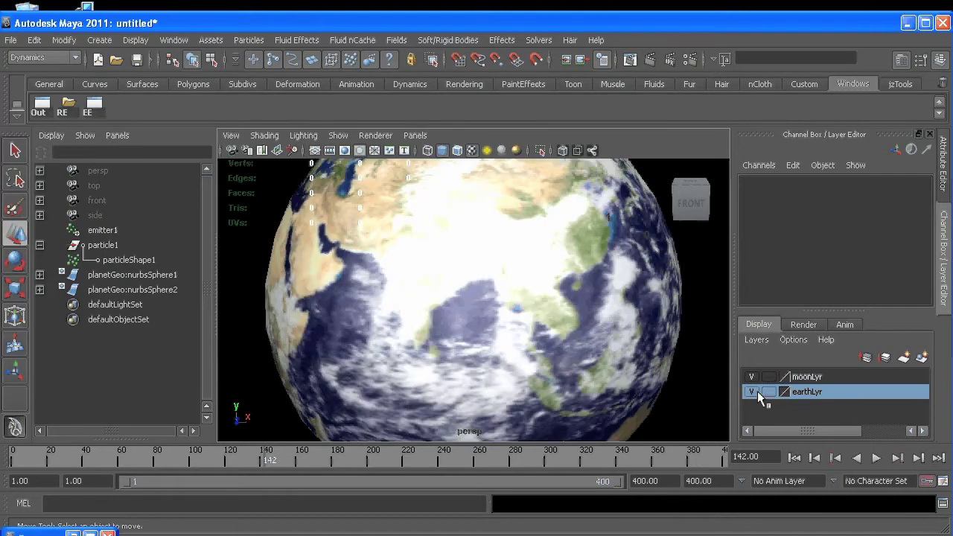
right_click_drag(637, 405, 477, 324, "alt")
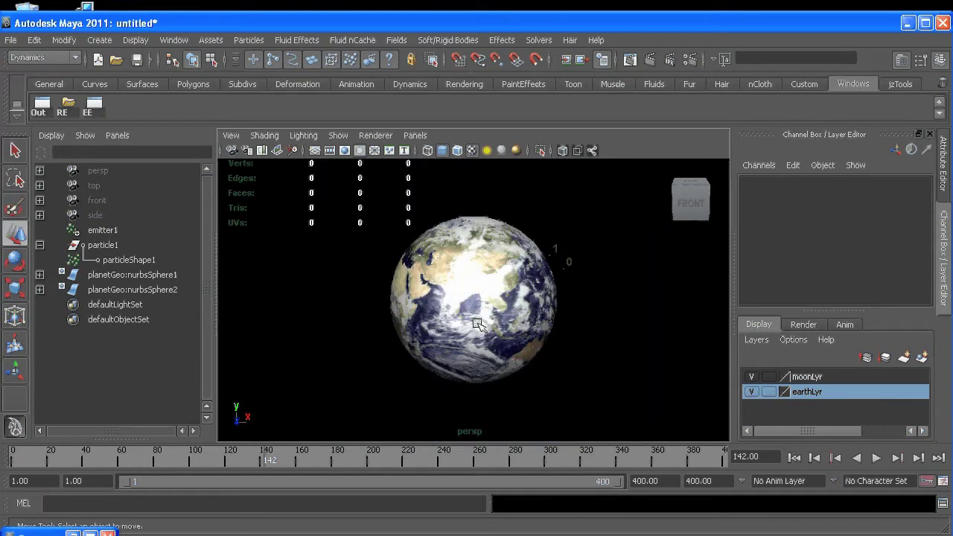
left_click_drag(477, 324, 566, 350, "alt")
left_click(752, 391)
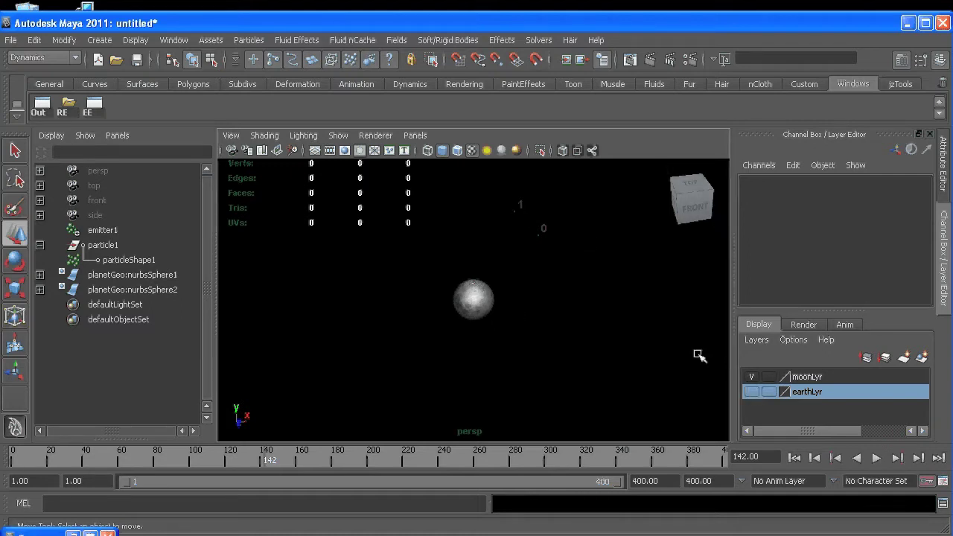
left_click(753, 378)
Instance planetGeo:nurbsSphere1 and planetGeo:nurbsSphere2 onto particle1 with Instancer (Replacement).
left_click_drag(376, 288, 447, 292, "alt")
left_click(158, 276)
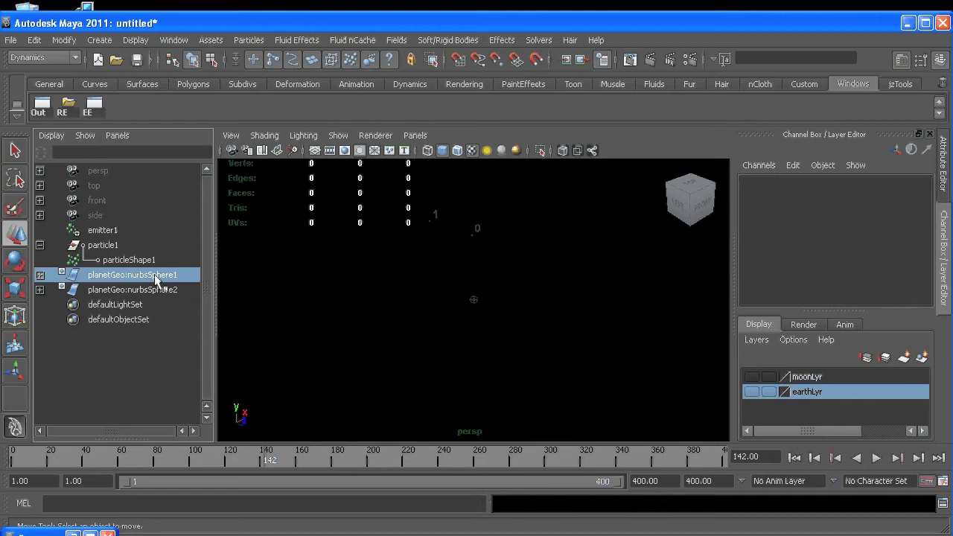
left_click(143, 291, "ctrl")
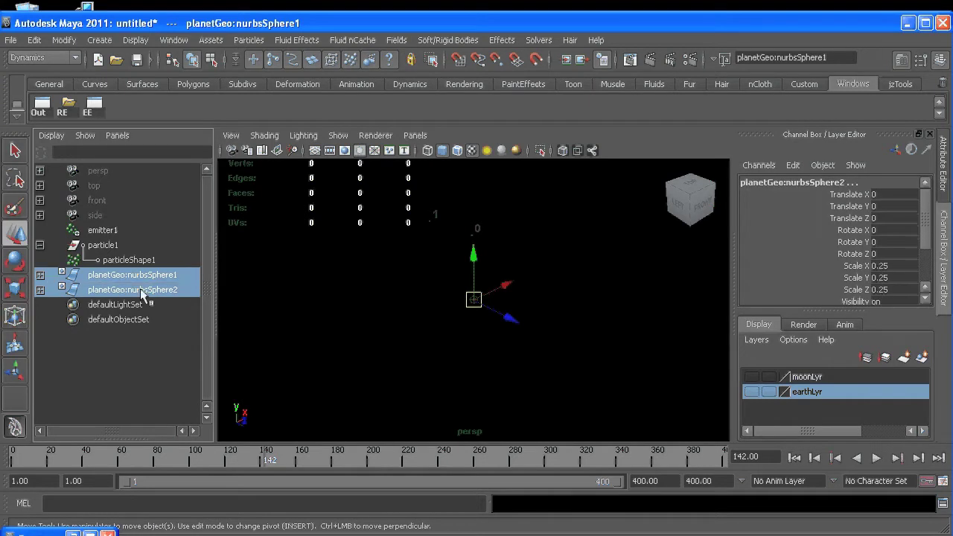
left_click(103, 245, "ctrl")
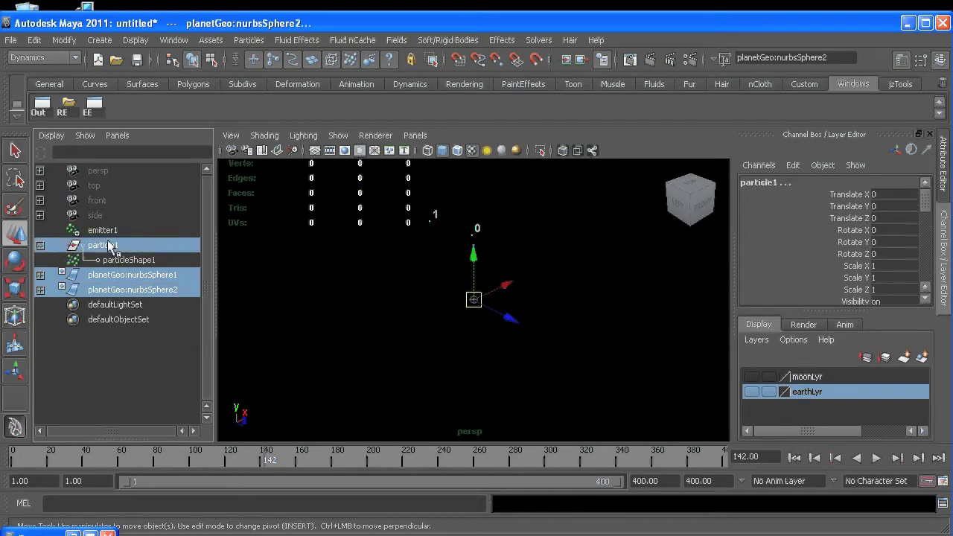
left_click(249, 41)
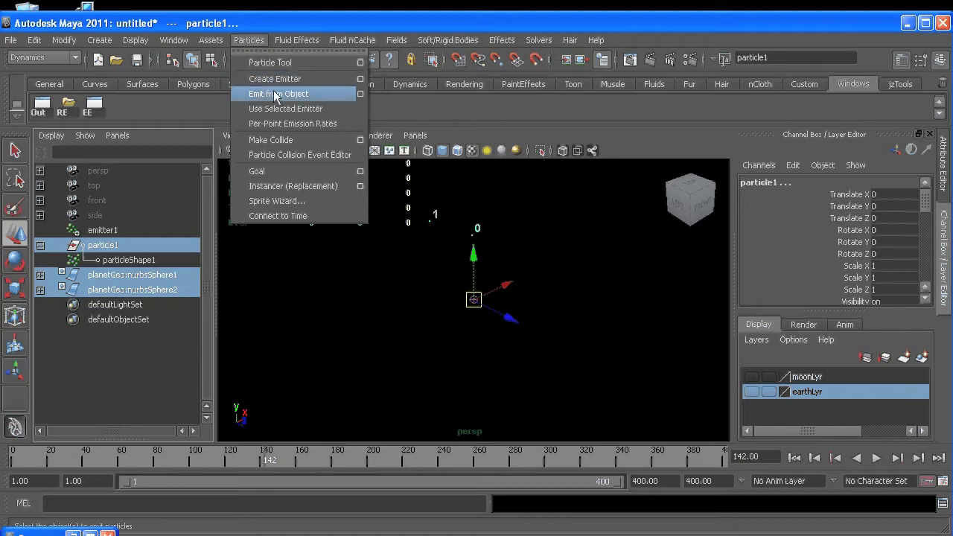
left_click(290, 186)
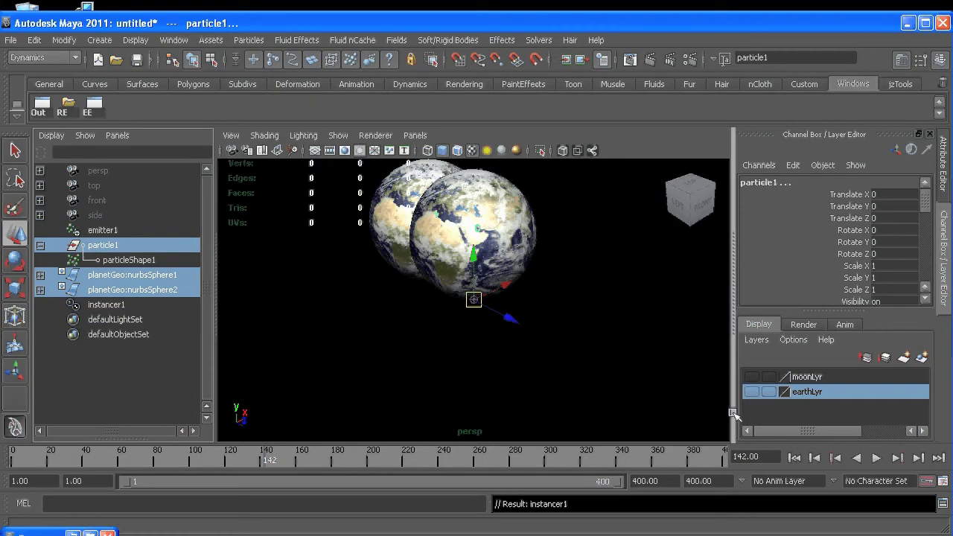
mouse_move(468, 292)
left_mouse_down("alt")
mouse_move(500, 336)
mouse_move(471, 302)
left_mouse_up("alt")
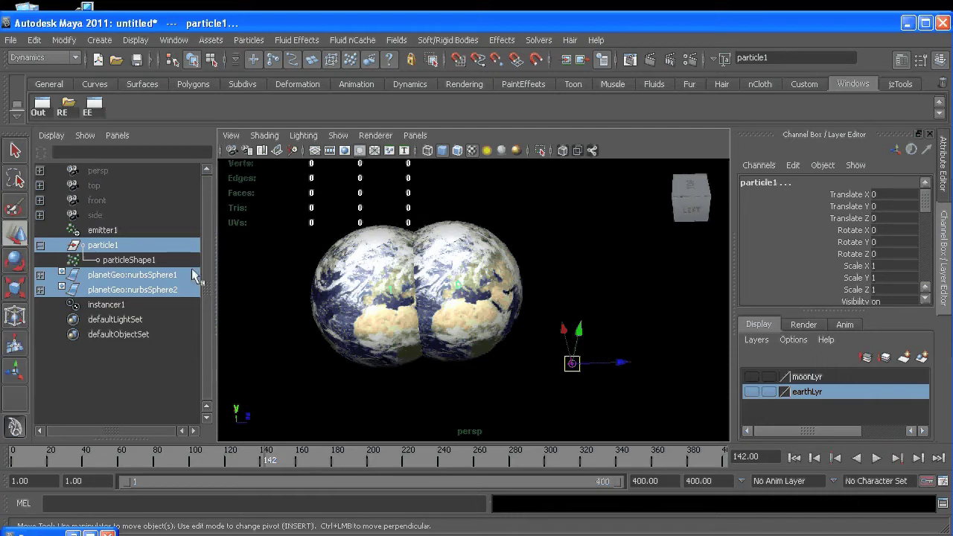
Add a per-particle float attribute named customIndex to particleShape1.
left_click(109, 261)
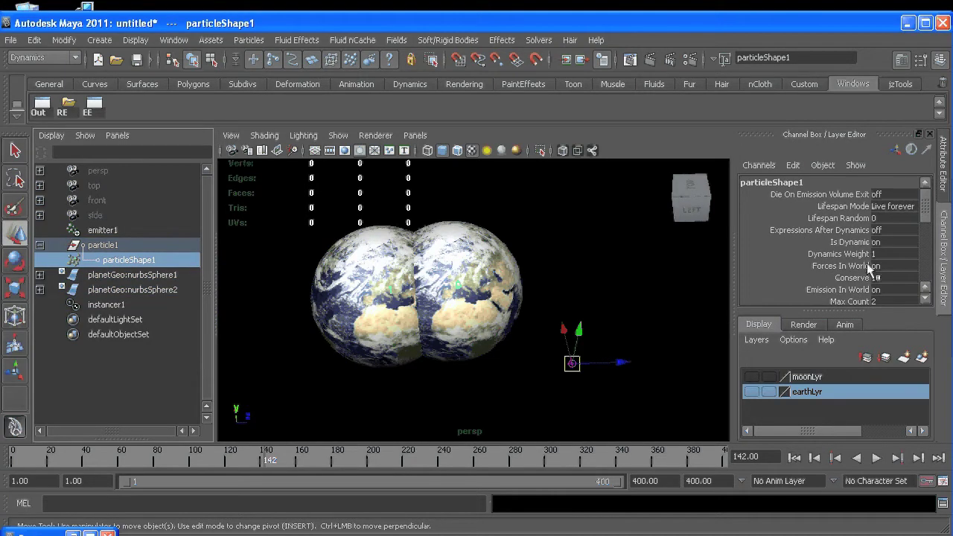
key("ctrl+a")
scroll(739, 283, "down", 10)
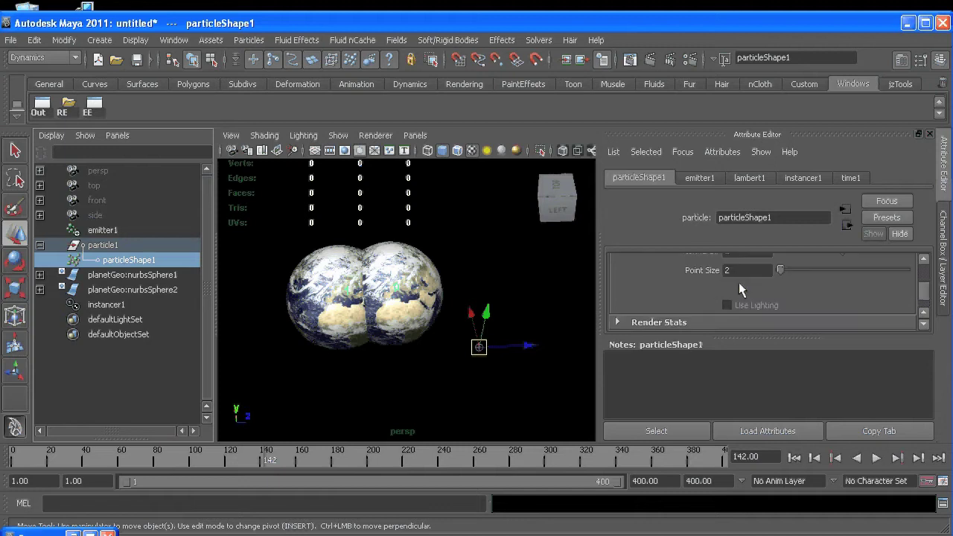
scroll(737, 285, "down", 5)
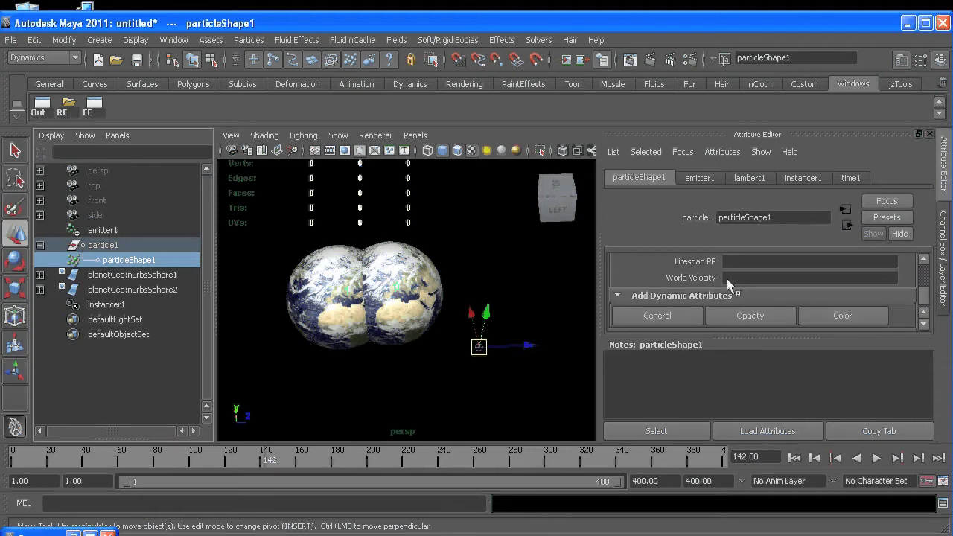
left_click(683, 314)
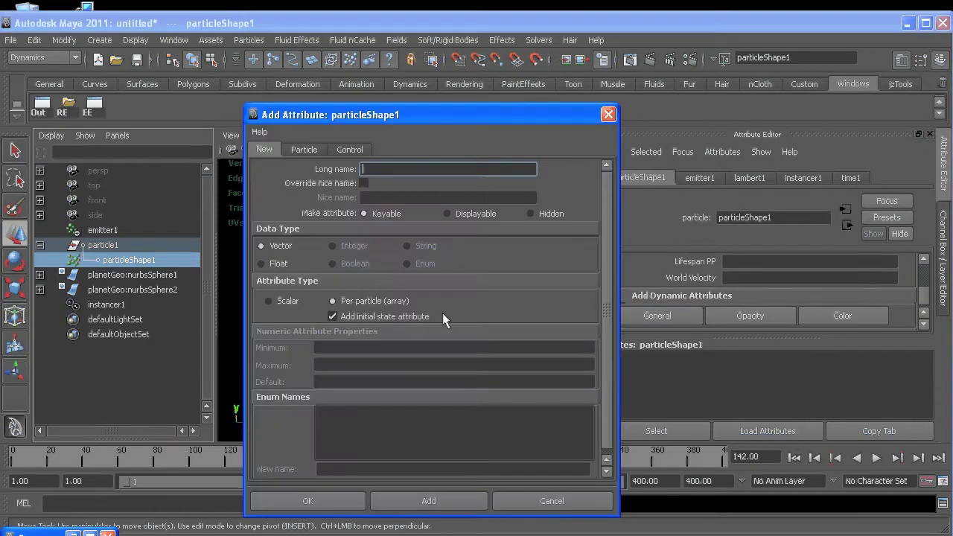
left_click(262, 263)
type("customIndex")
left_click(319, 502)
In the runtime before dynamics expression for Custom Index, add "customIndex = 0;" to the block for particleId 0.
scroll(760, 274, "up", 5)
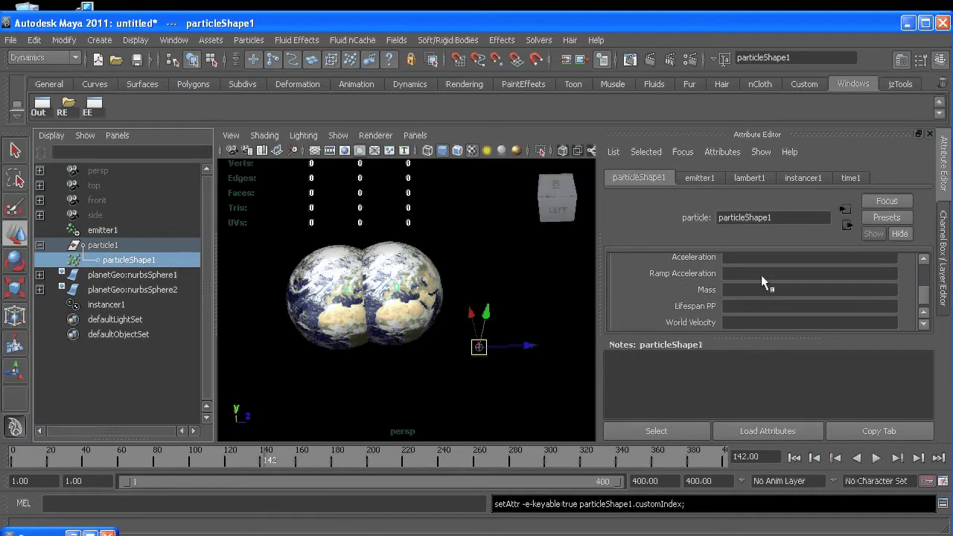
left_click(673, 181)
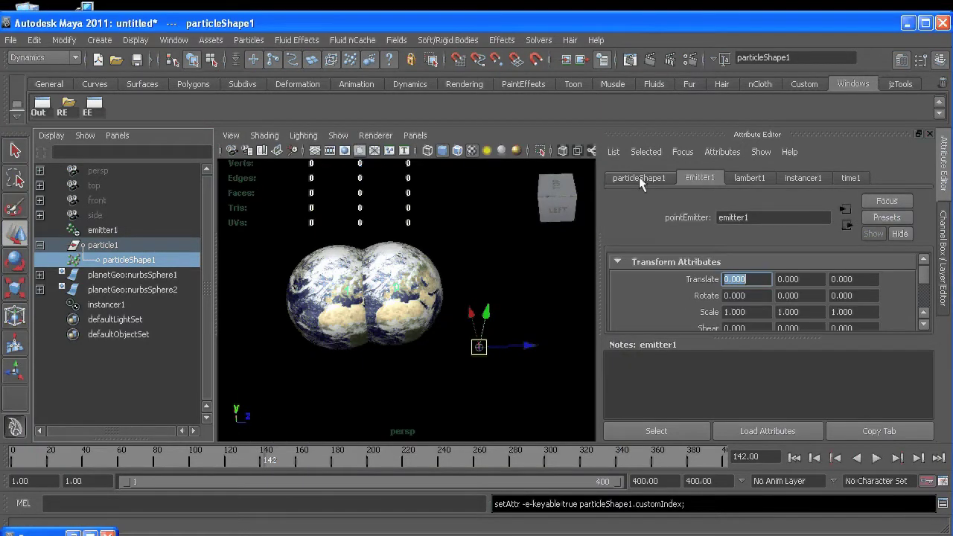
left_click(639, 177)
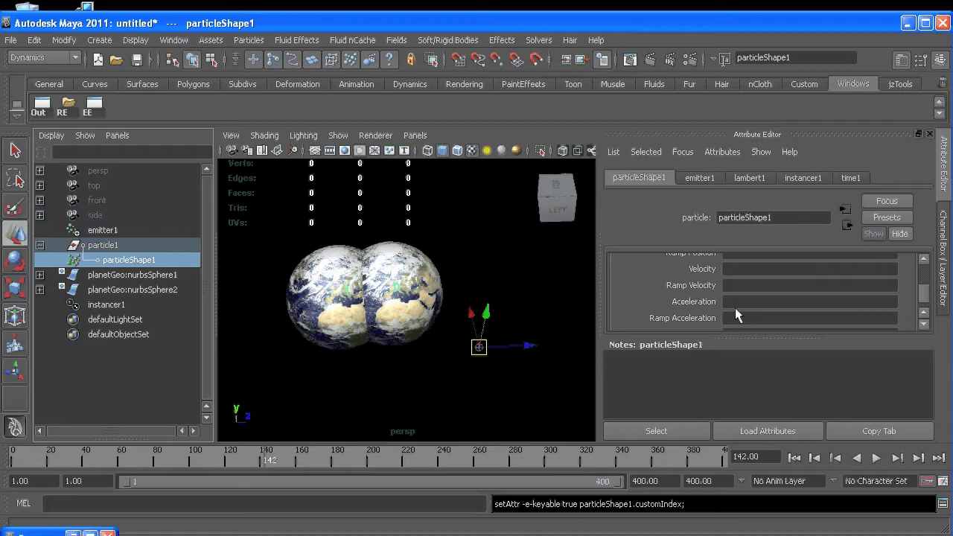
scroll(735, 307, "down", 4)
right_click(739, 263)
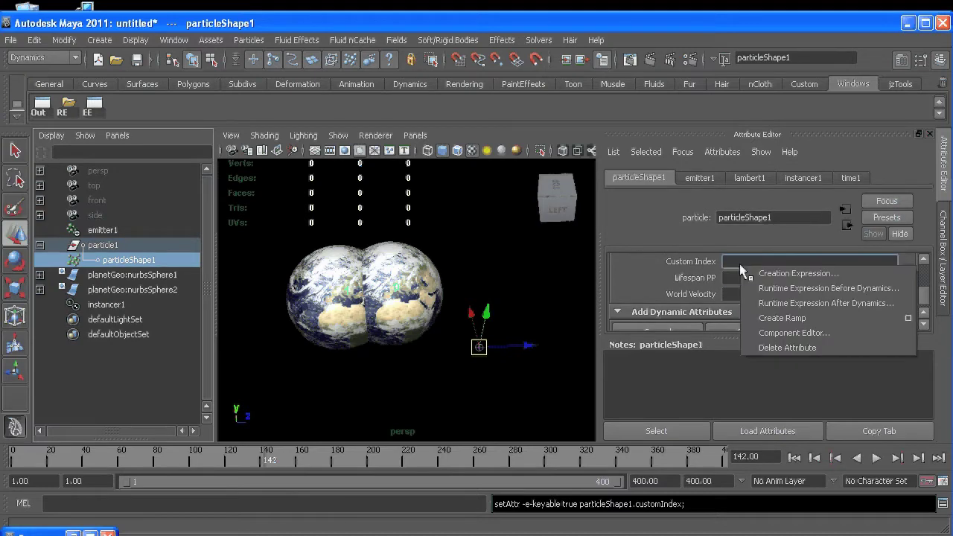
left_click(785, 289)
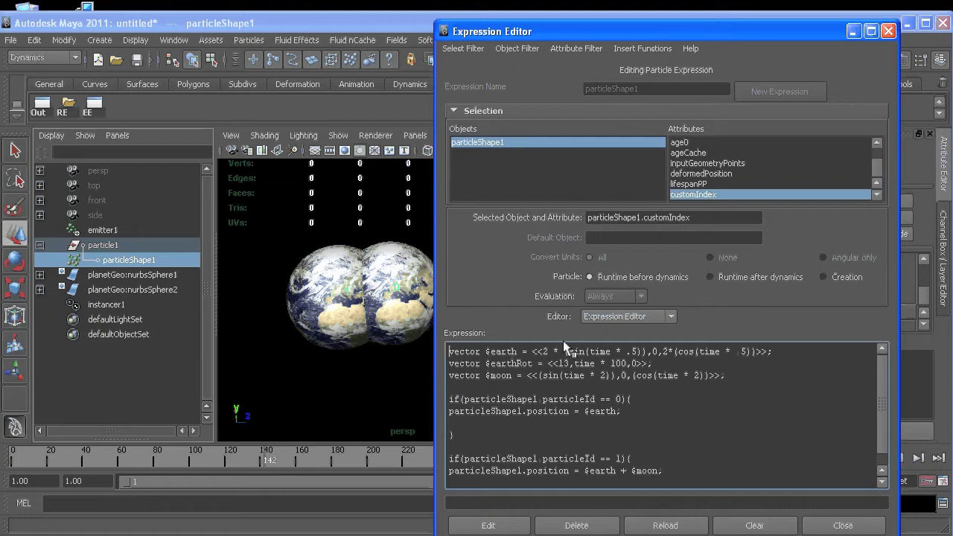
left_click(625, 412)
key("Return")
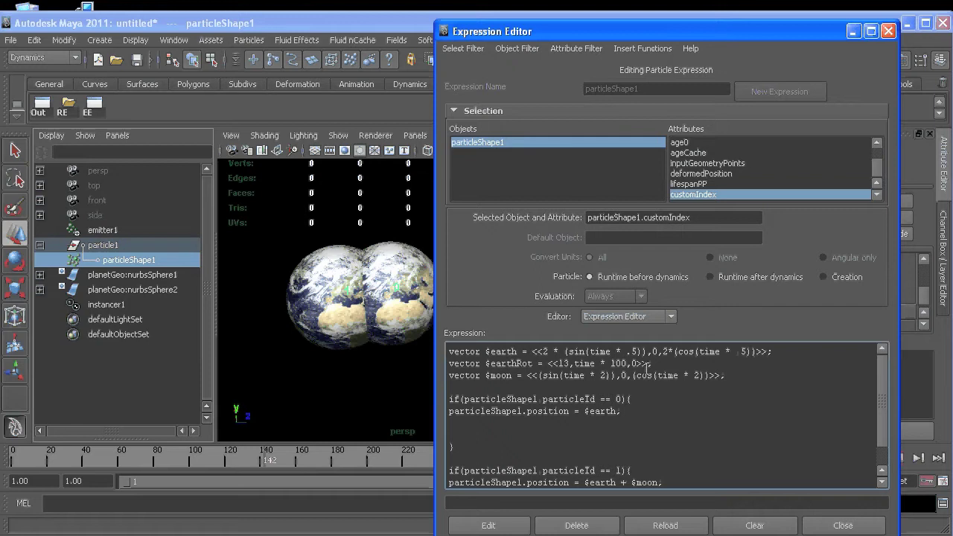
type("customIndes = 0;")
left_click_drag(509, 423, 504, 422)
type("x")
Add "customIndex = 1;" below the position line in the particleId 1 block and apply the edited expression.
scroll(617, 452, "down", 1)
left_click(679, 457)
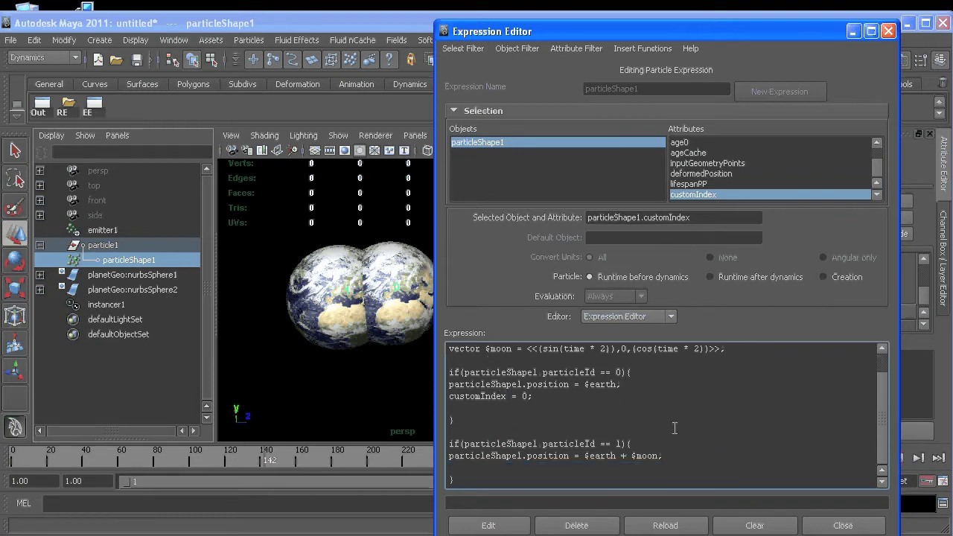
key("Return")
type("customIndex = 1;")
left_click(489, 525)
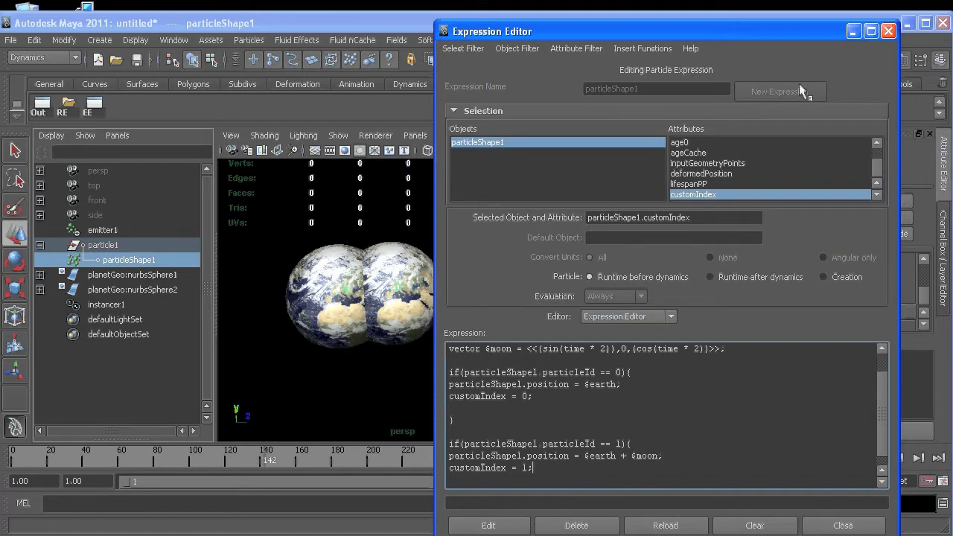
Minimize the Expression Editor and play the animation briefly to check the instanced spheres.
left_click(853, 32)
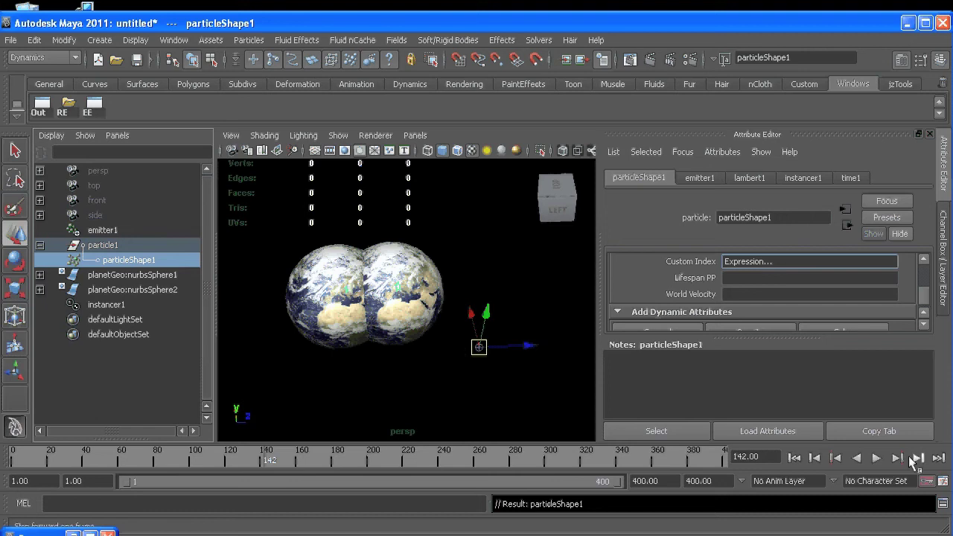
left_click(876, 457)
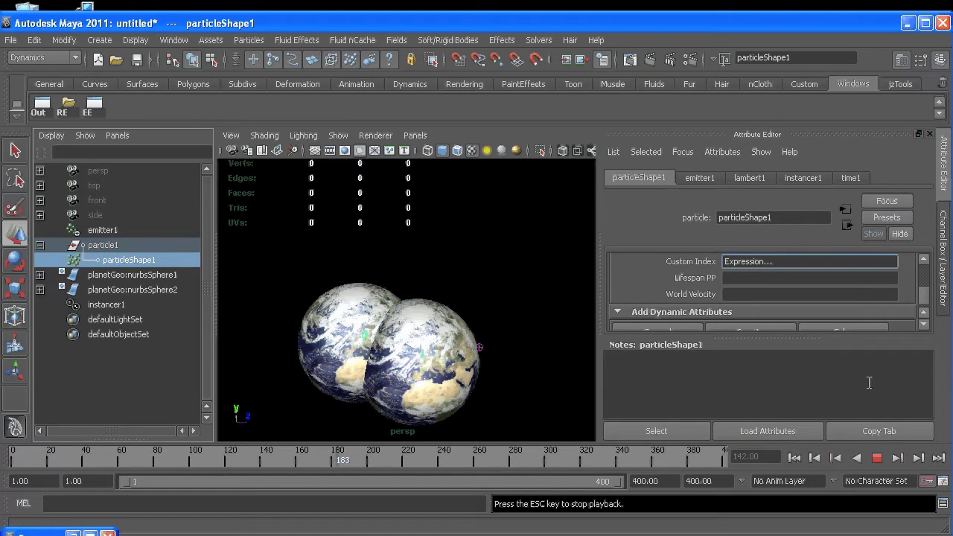
left_click(876, 457)
Set the Object Index of particleShape1's instancer to customIndex and inspect the earth and moon instances.
scroll(809, 283, "down", 5)
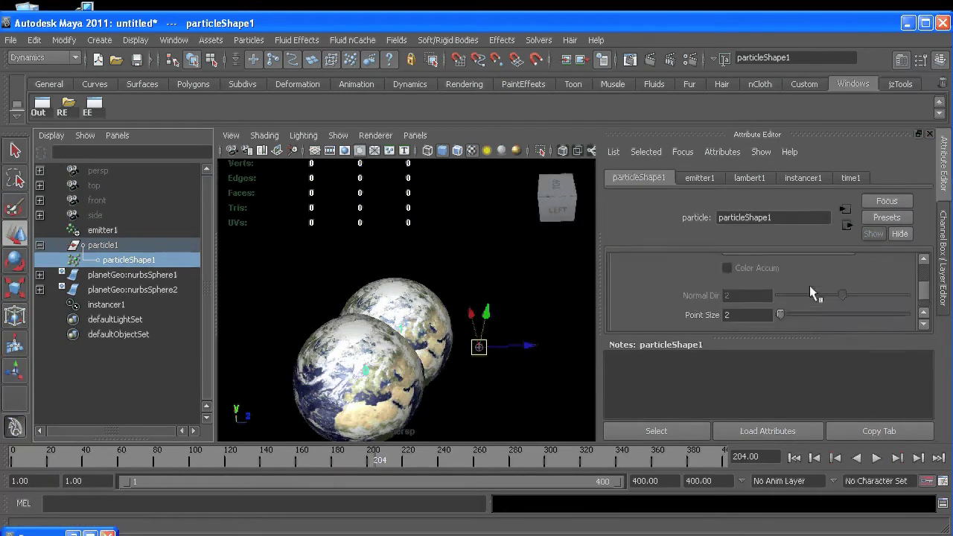
scroll(809, 285, "down", 10)
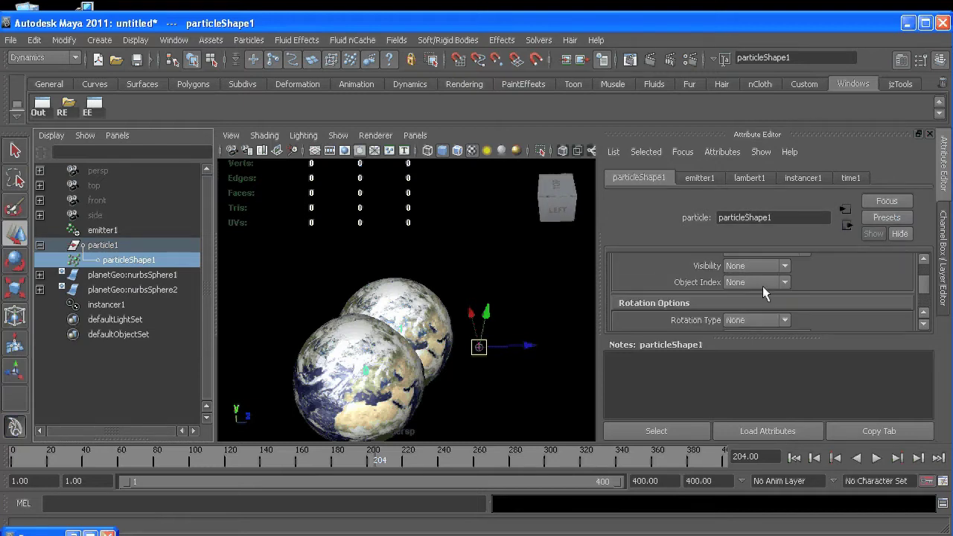
scroll(676, 294, "up", 5)
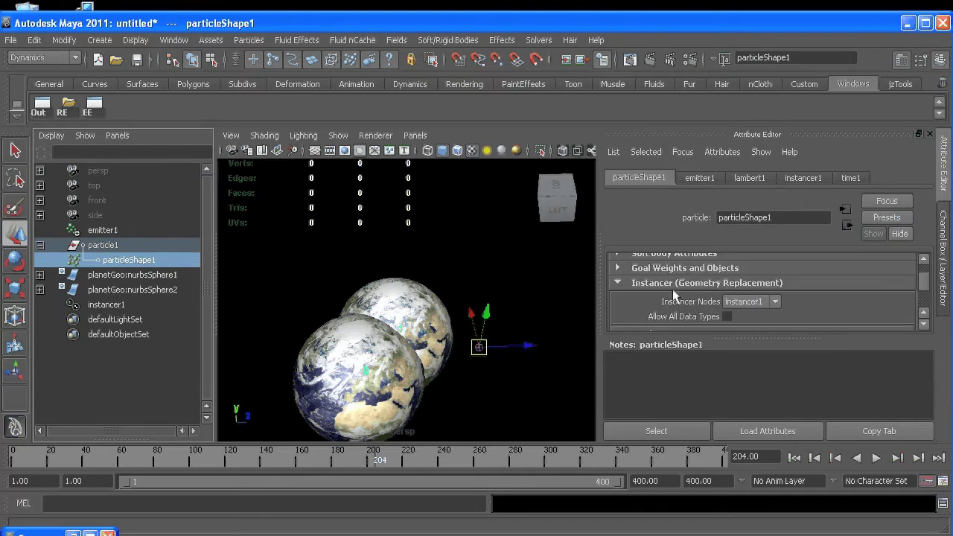
scroll(673, 287, "down", 2)
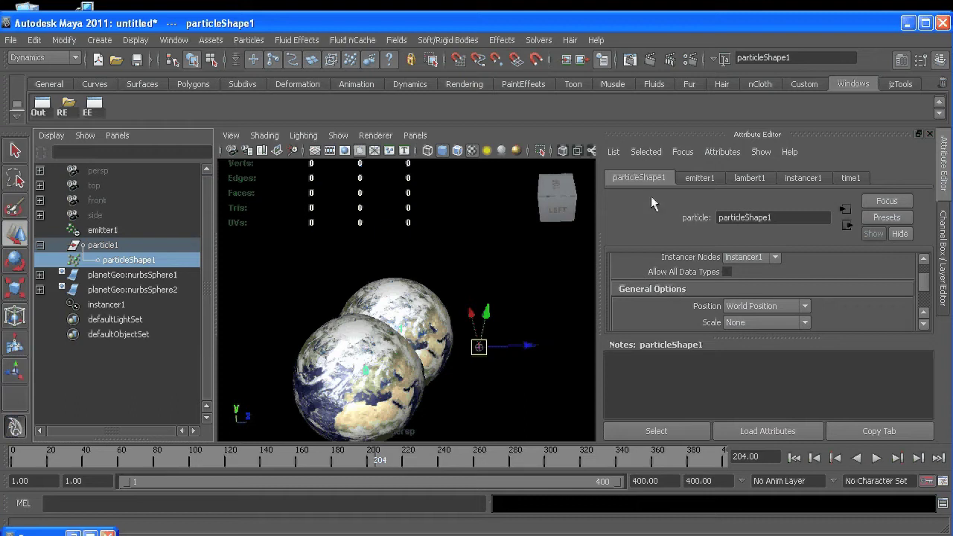
scroll(687, 281, "down", 2)
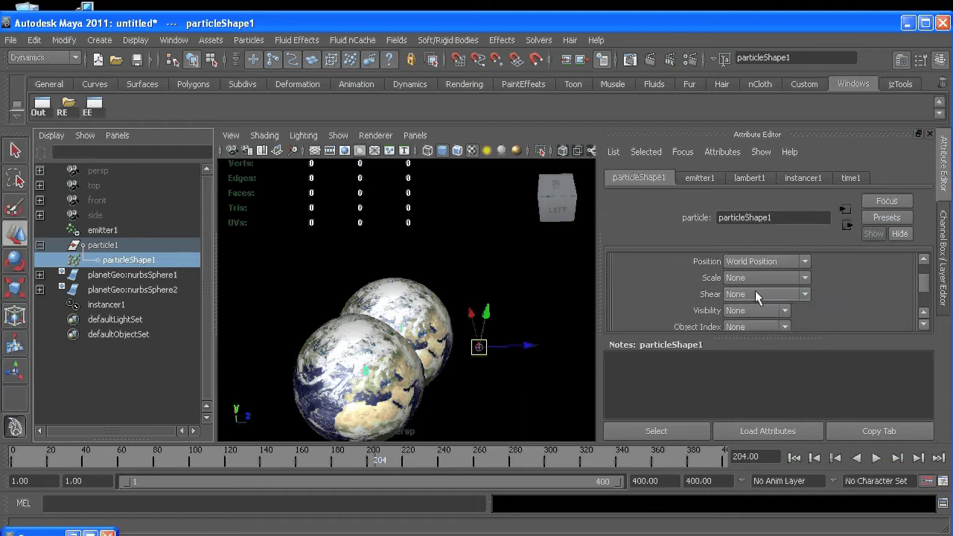
left_click(754, 326)
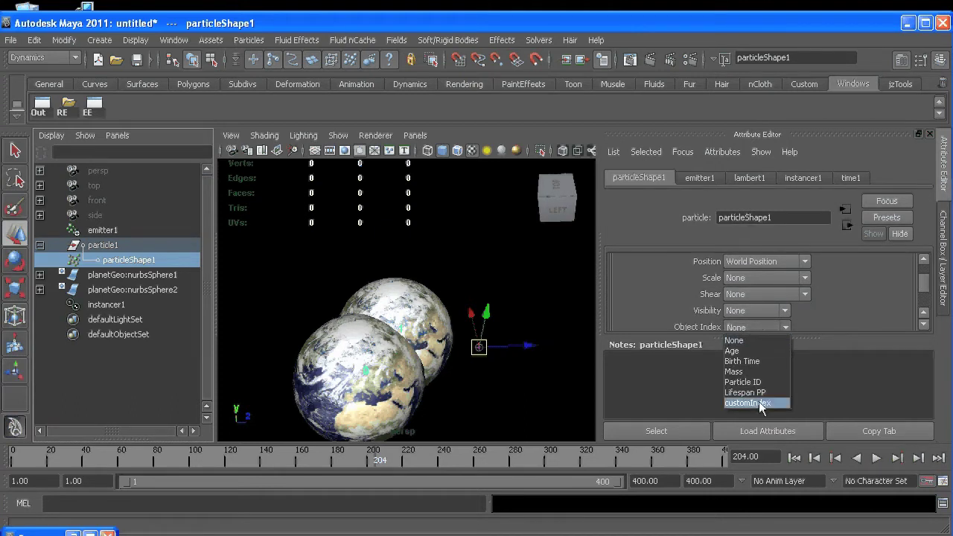
left_click(747, 403)
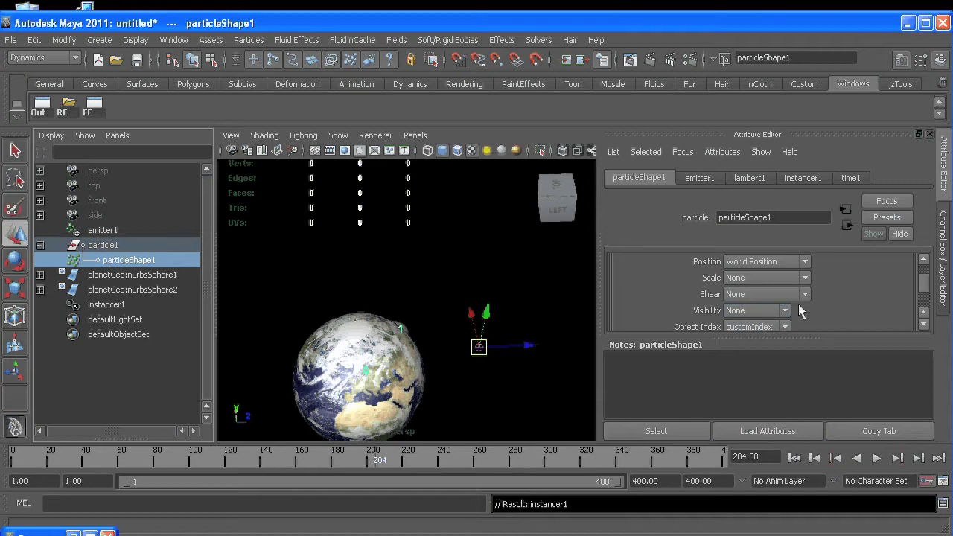
left_click_drag(430, 325, 401, 322, "alt")
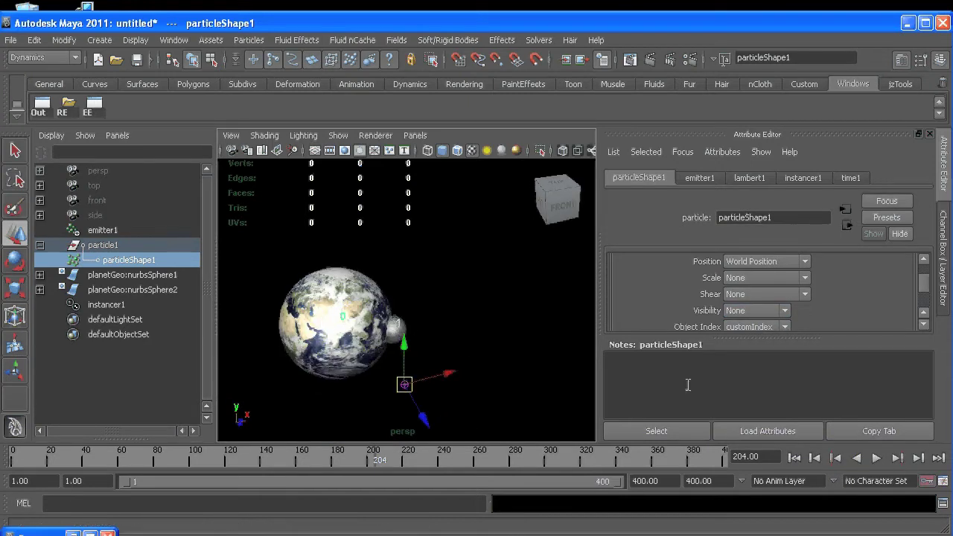
left_click_drag(322, 320, 408, 312, "alt")
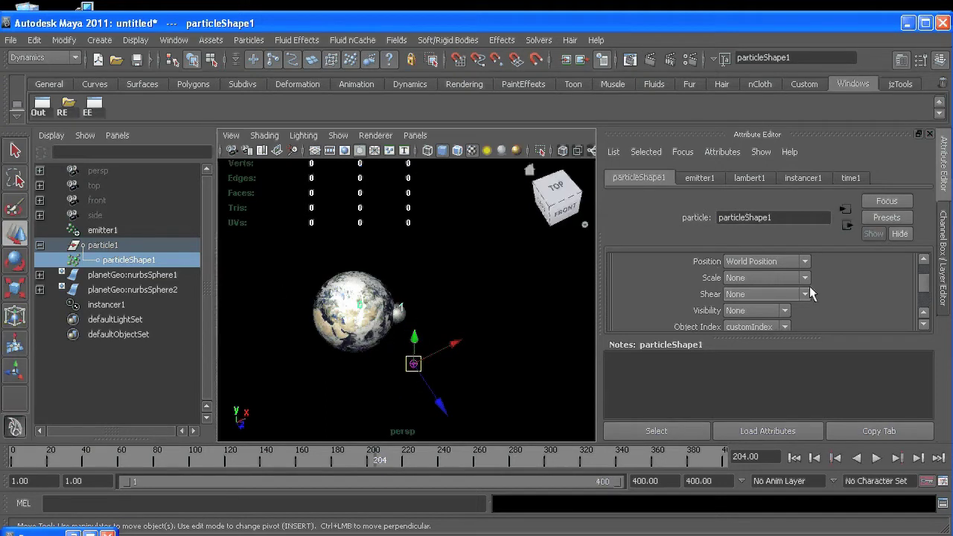
scroll(809, 286, "down", 2)
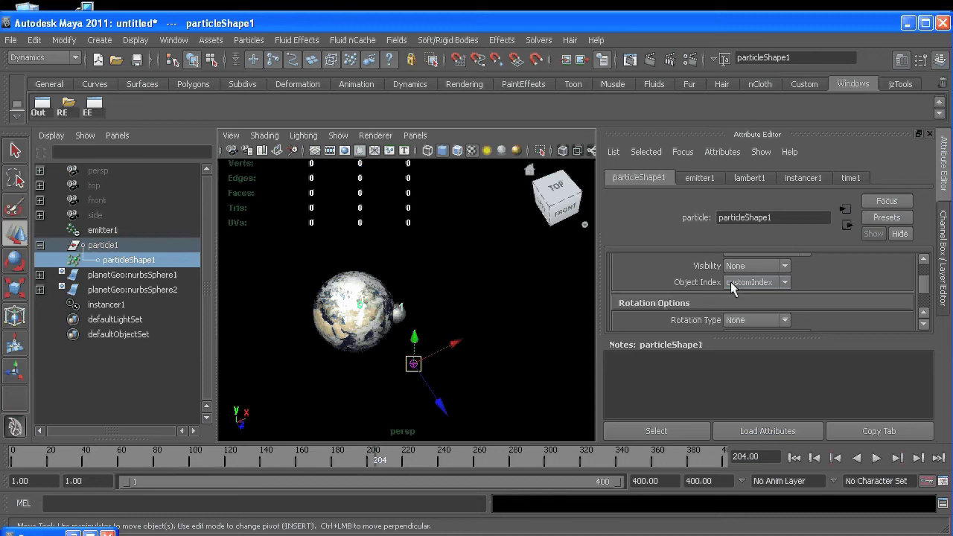
Inspect the Cycle options of instancer1, keeping Cycle at None, and look over the earth and moon instances.
left_click(85, 306)
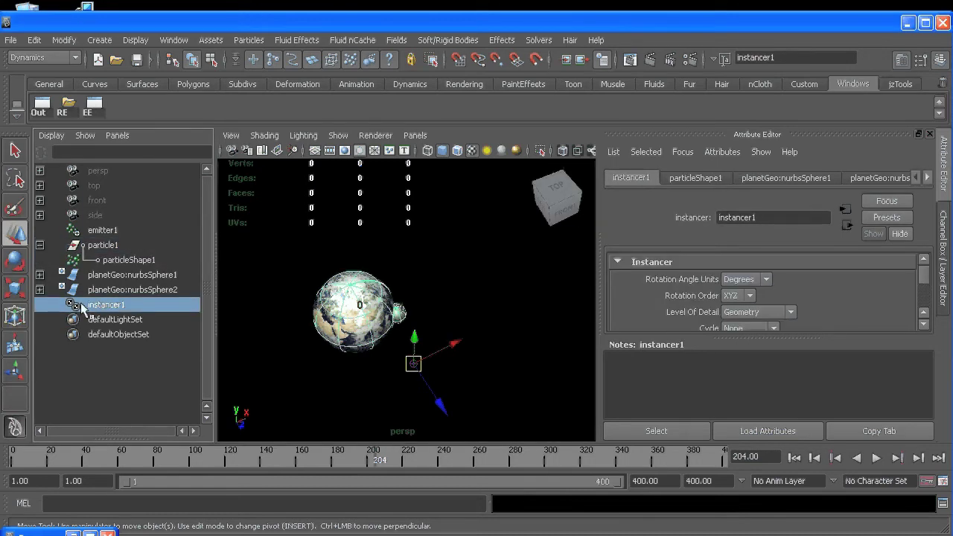
scroll(703, 316, "down", 2)
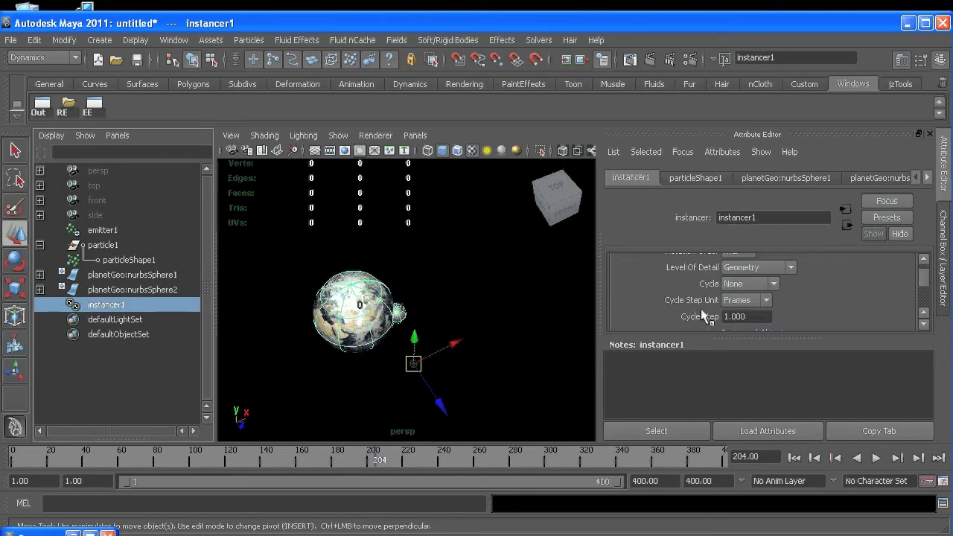
left_click(744, 284)
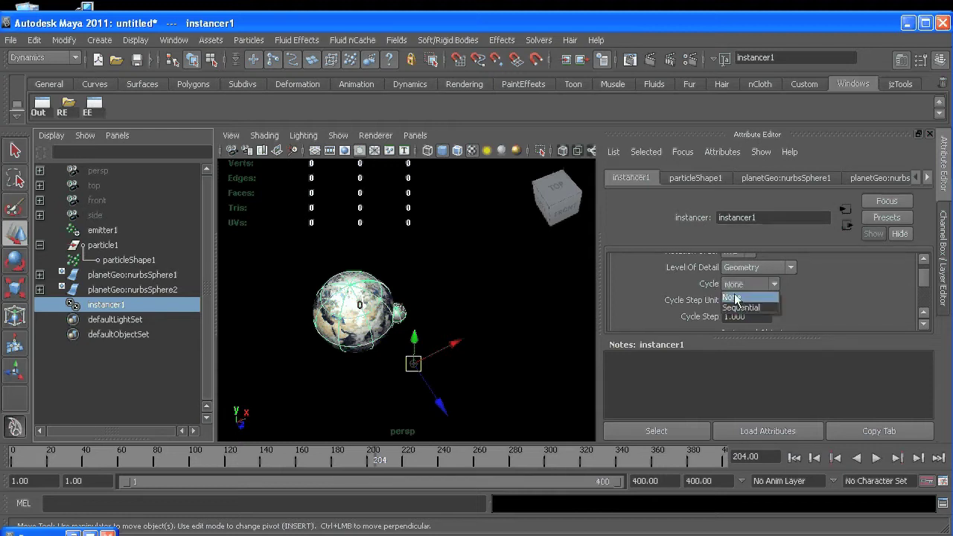
left_click(731, 290)
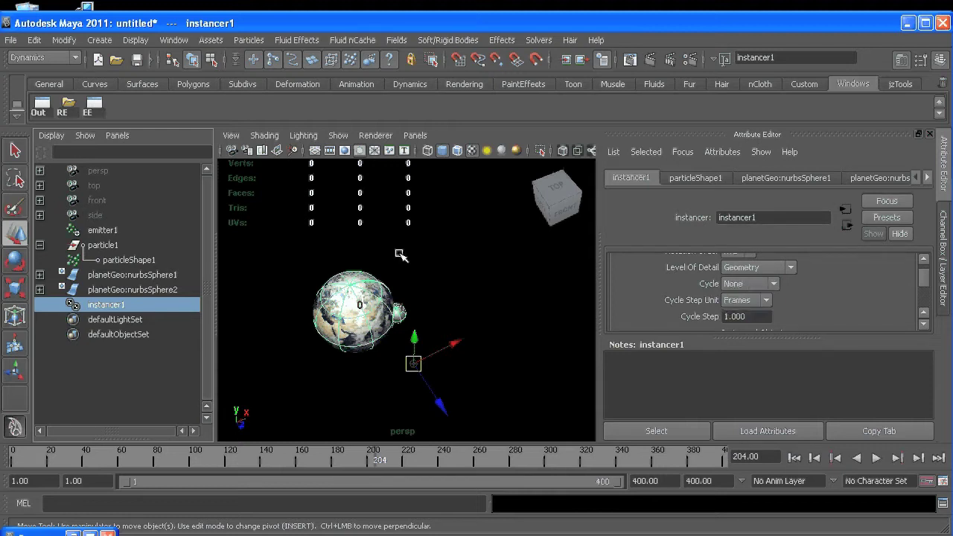
left_click_drag(354, 310, 326, 286, "alt")
Restore the Expression Editor for particleShape1 and delete the $earthRot vector line from the runtime expression.
left_click(99, 260)
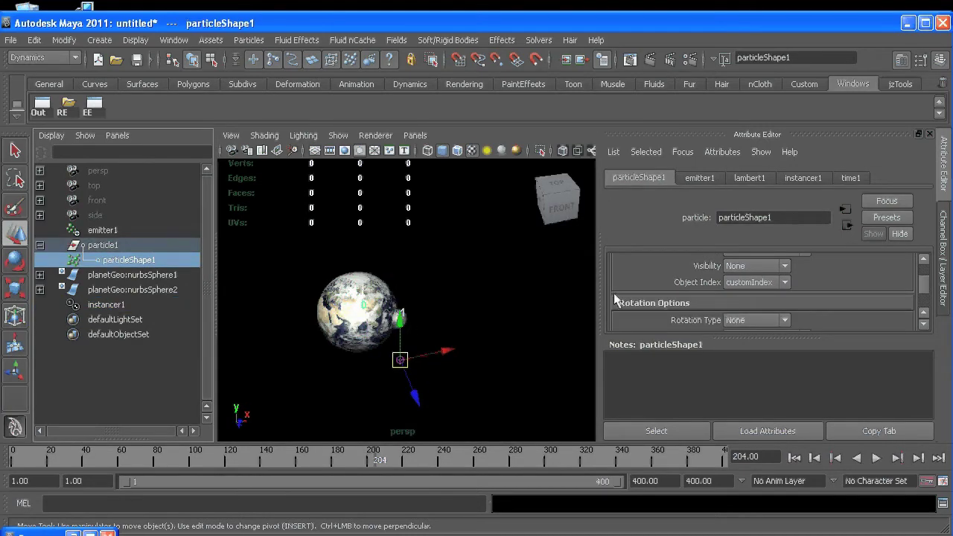
left_click(72, 533)
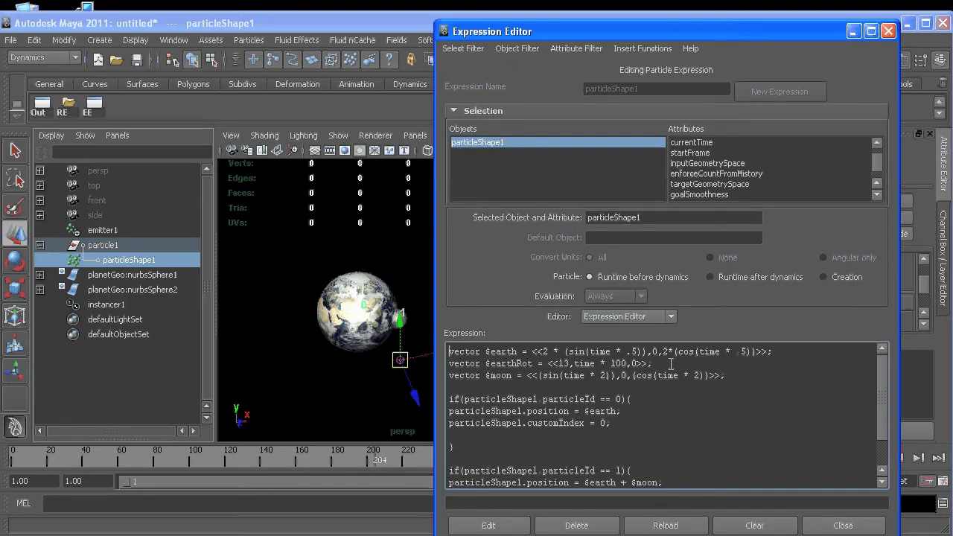
triple_click(547, 365)
key("BackSpace")
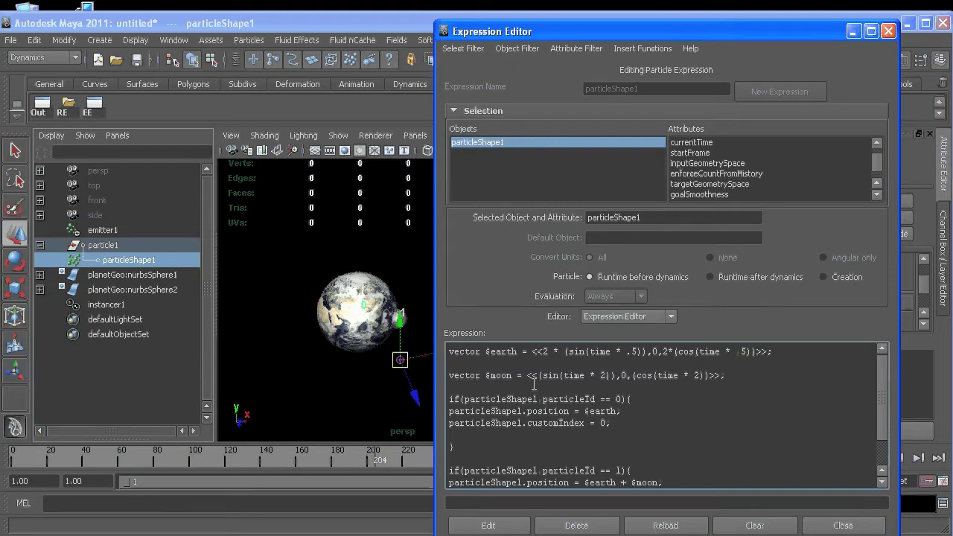
Multiply both the sin and cos terms of the $moon vector by 1.5 and apply the edited expression.
left_click_drag(491, 376, 534, 377)
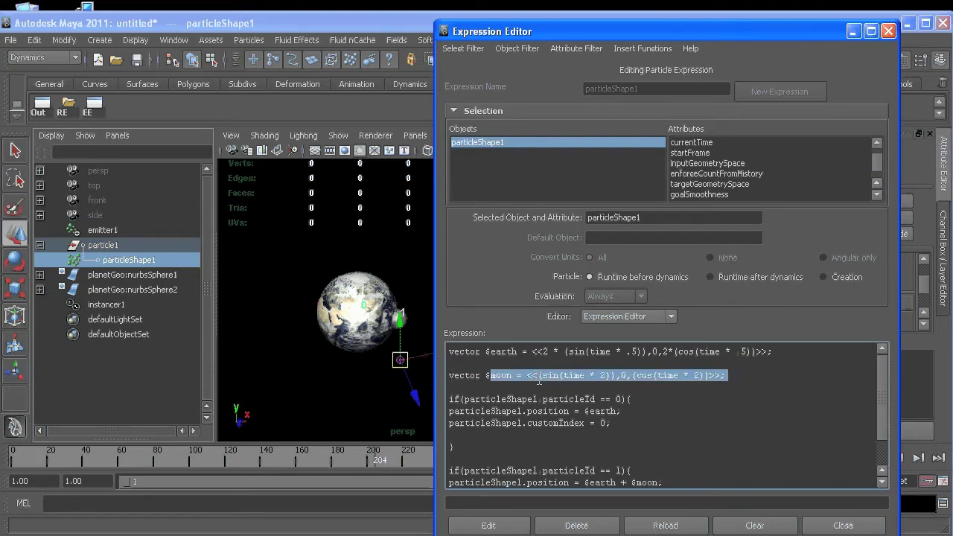
left_click(537, 375)
type("1.5")
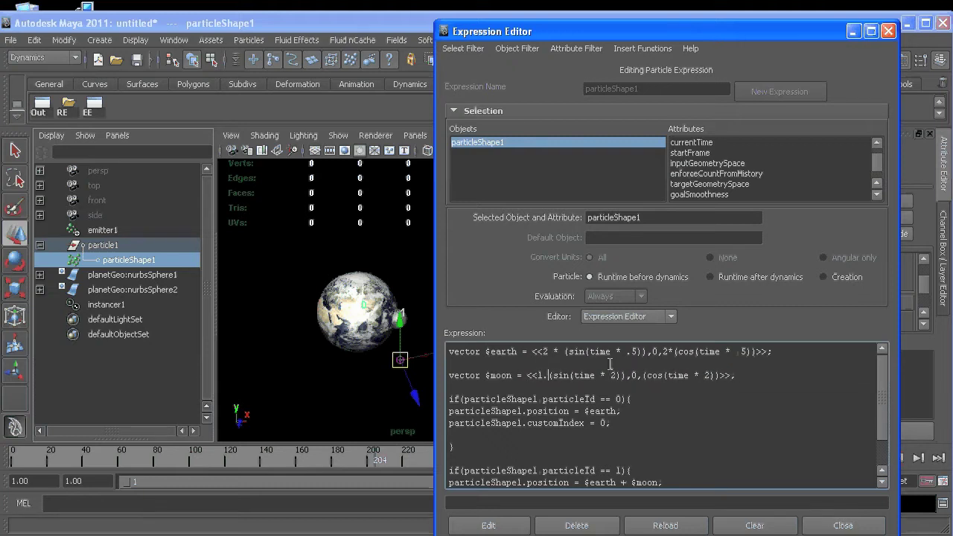
type(" *")
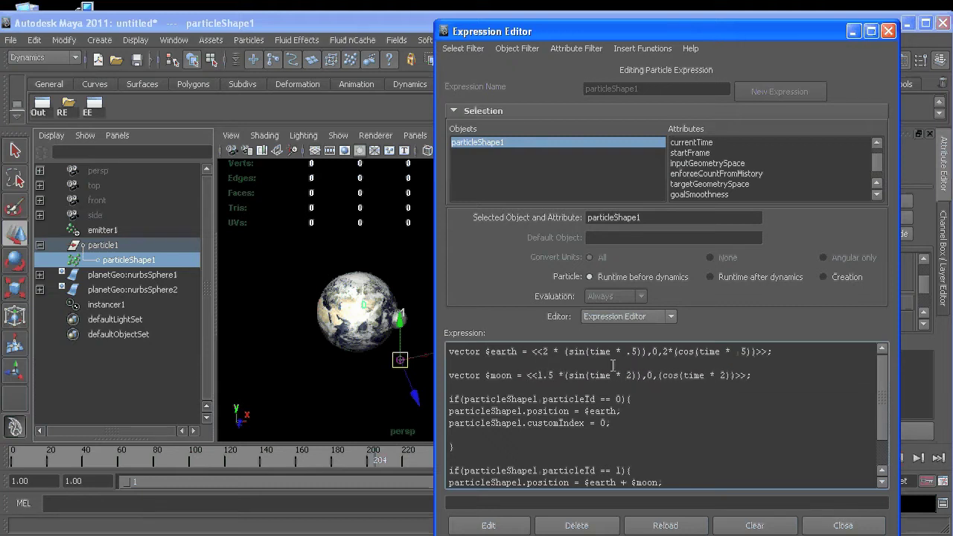
left_click(661, 377)
type("1.5*")
left_click(510, 530)
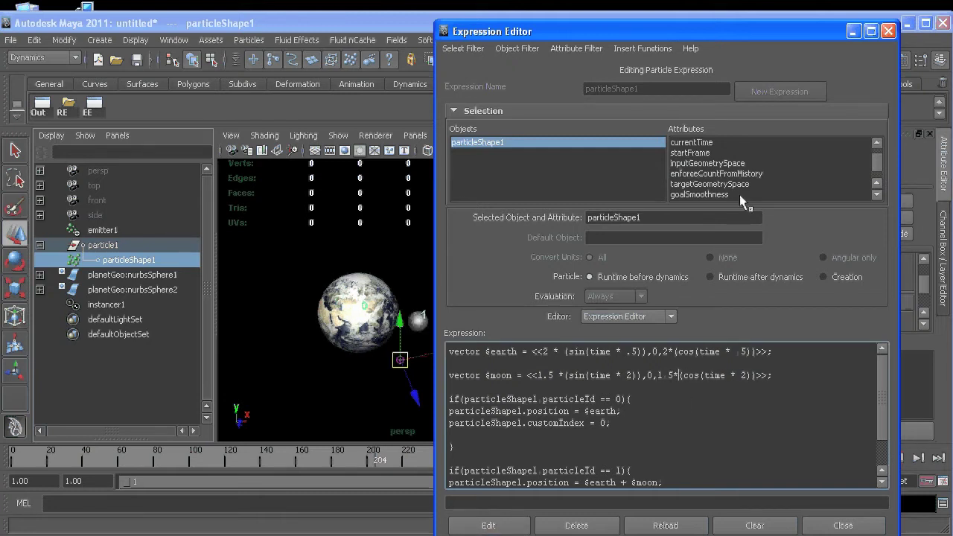
Minimize the Expression Editor, play the animation from the first frame, and examine the moon's orbit around the earth.
left_click(852, 32)
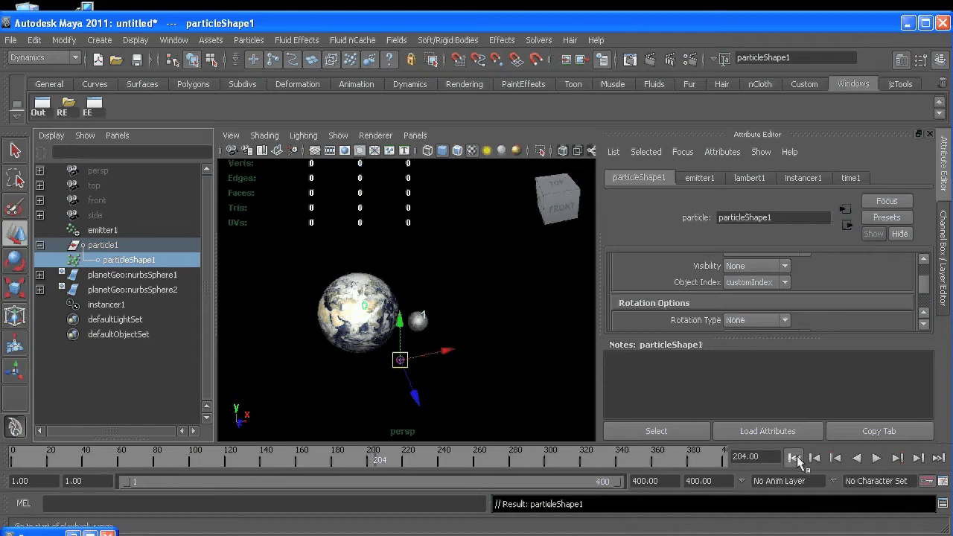
left_click(793, 458)
left_click(876, 458)
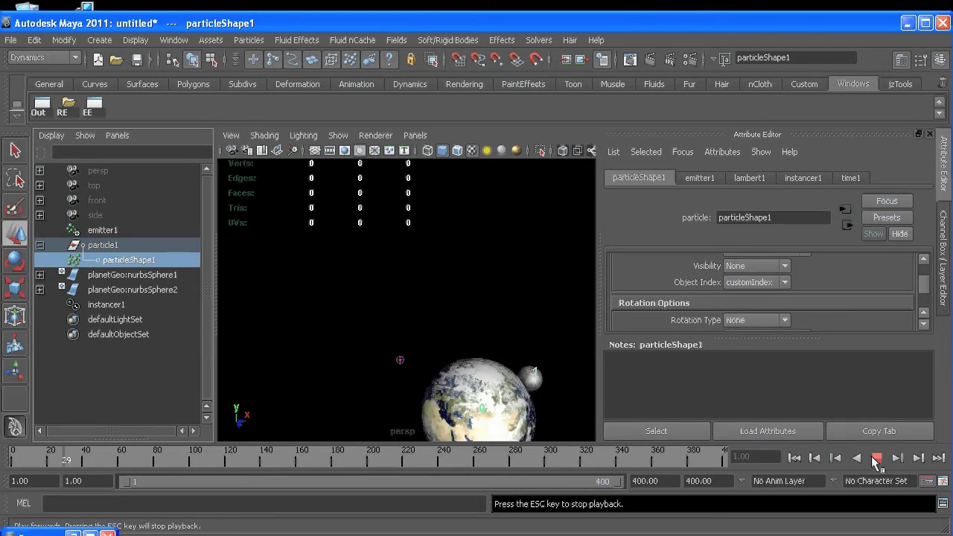
left_click_drag(357, 295, 487, 354, "alt")
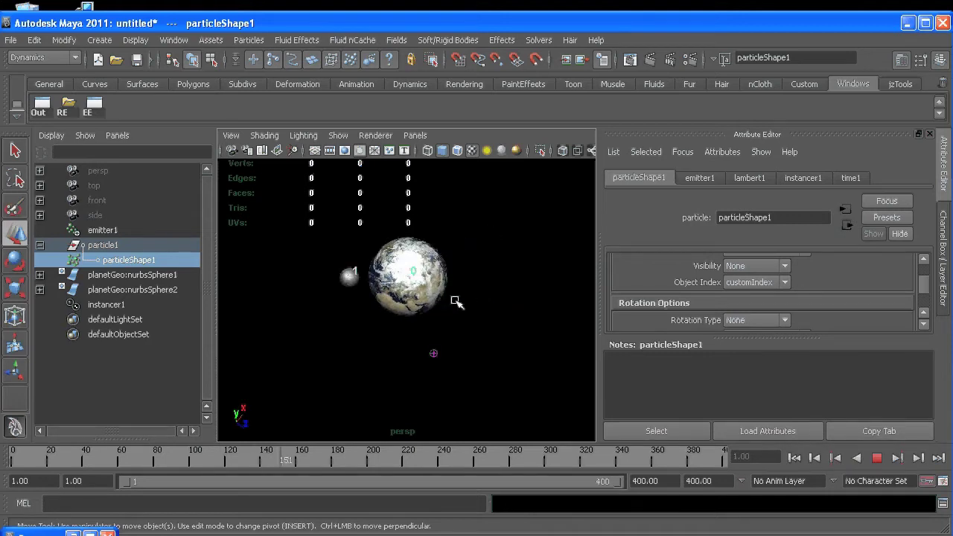
left_click(877, 458)
left_click_drag(499, 341, 385, 293, "alt")
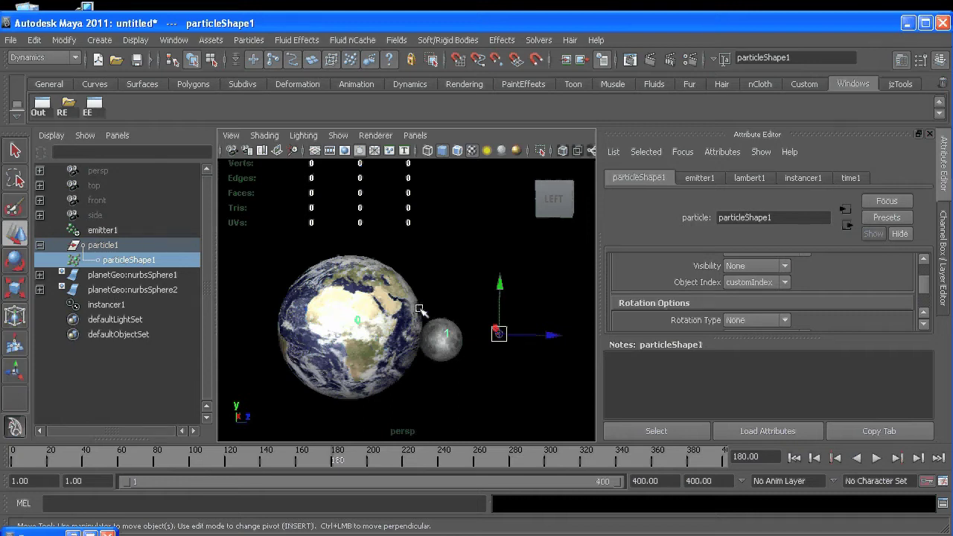
Add a per-particle vector attribute named customRot to particleShape1.
scroll(838, 312, "down", 6)
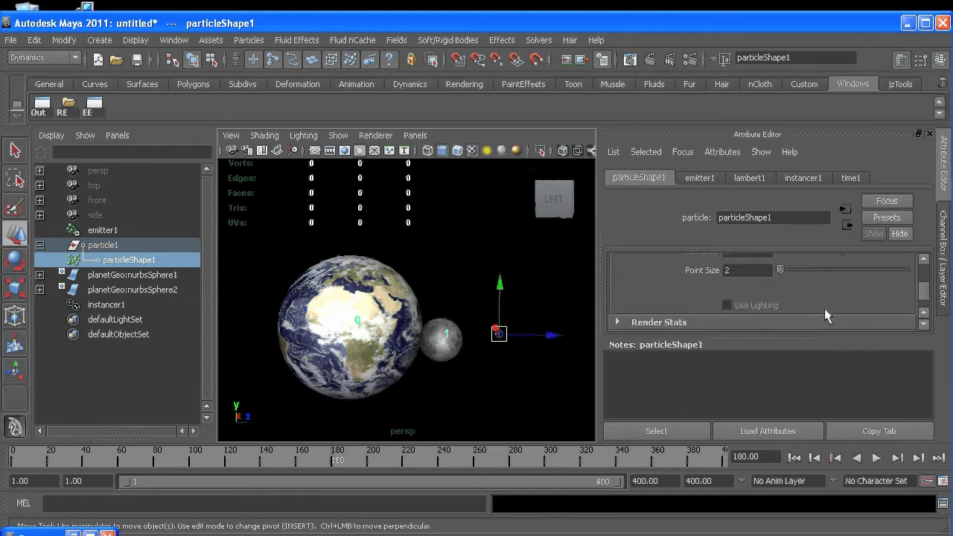
scroll(819, 307, "down", 4)
scroll(716, 291, "down", 2)
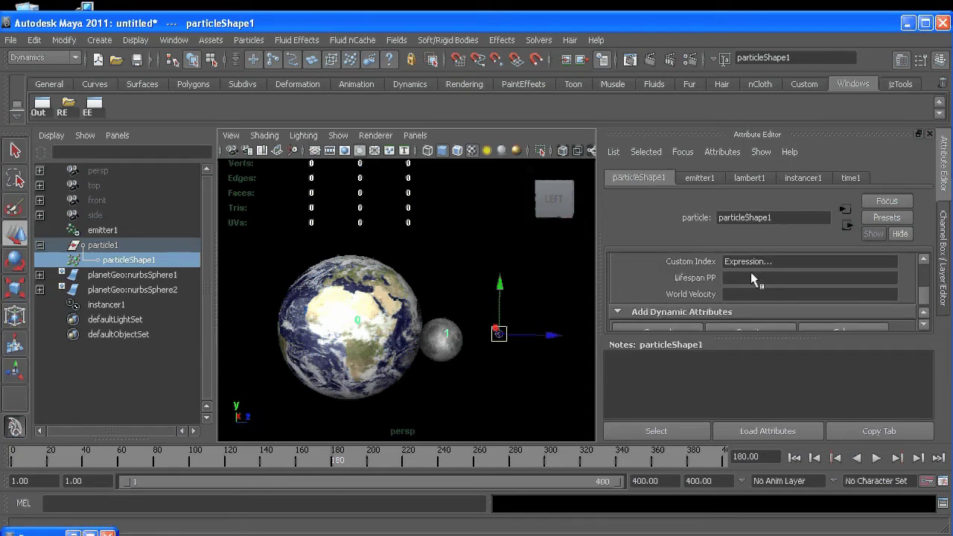
left_click_drag(328, 264, 364, 256, "alt")
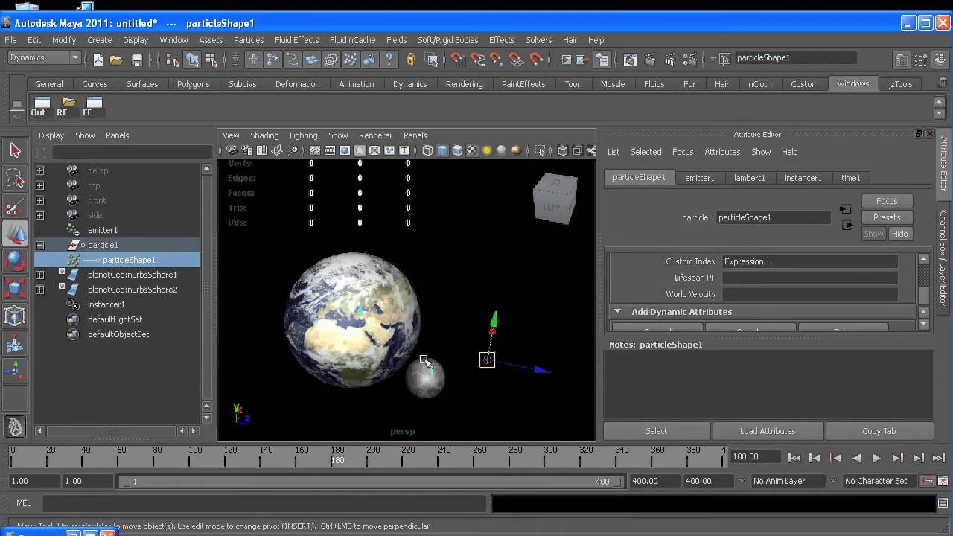
scroll(741, 281, "down", 2)
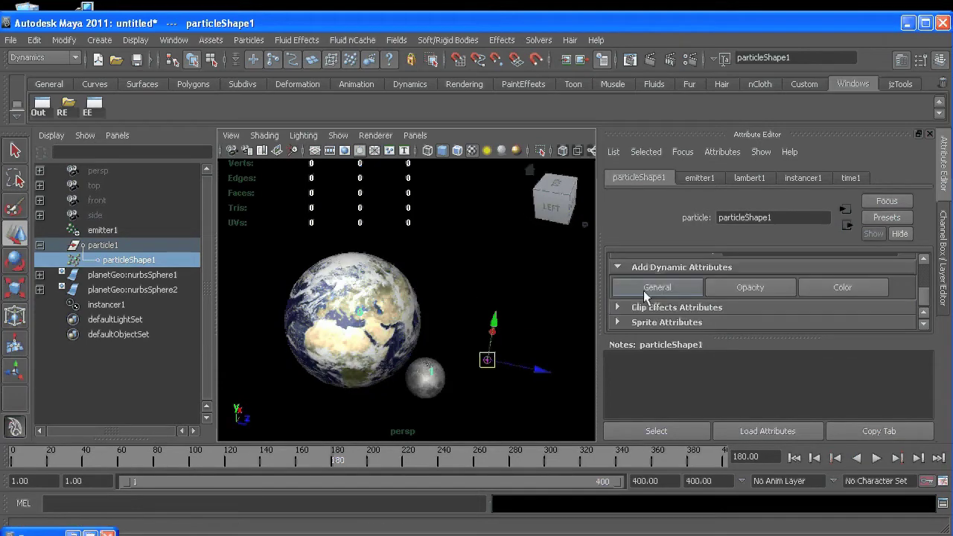
left_click(643, 287)
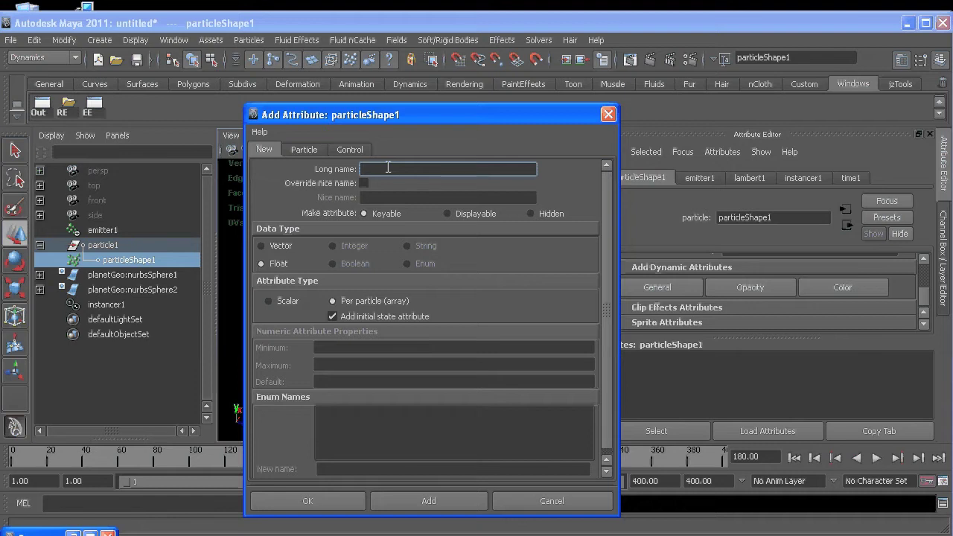
type("customRot")
left_click(280, 246)
left_click(429, 500)
left_click(551, 501)
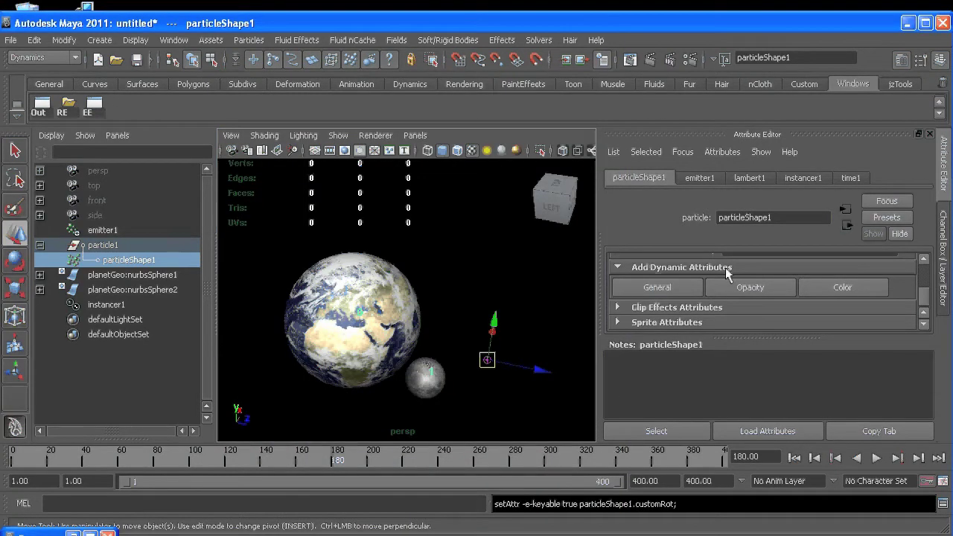
Refresh particleShape1's per-particle attribute list and open the runtime before dynamics expression for Custom Rot.
scroll(734, 268, "up", 2)
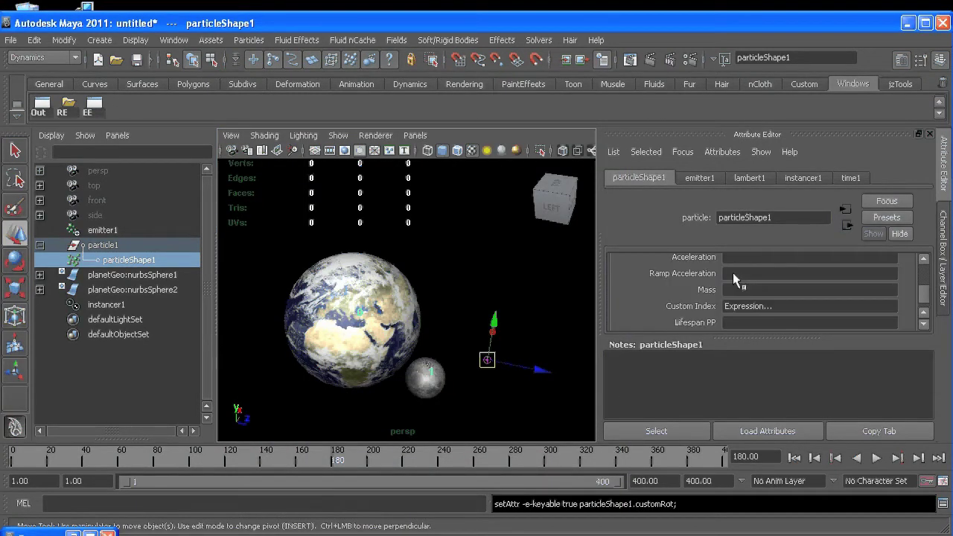
scroll(734, 272, "up", 2)
scroll(737, 305, "down", 2)
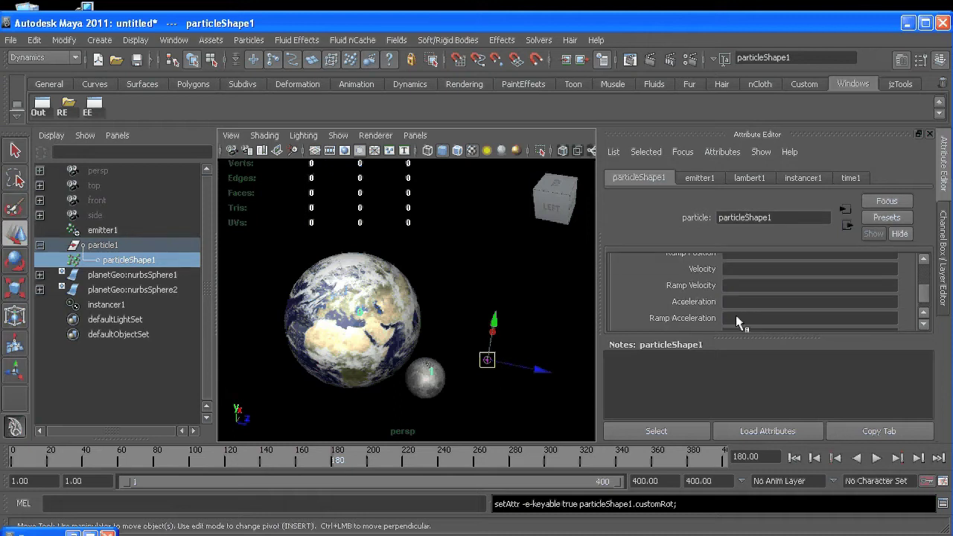
scroll(736, 305, "up", 2)
left_click(698, 178)
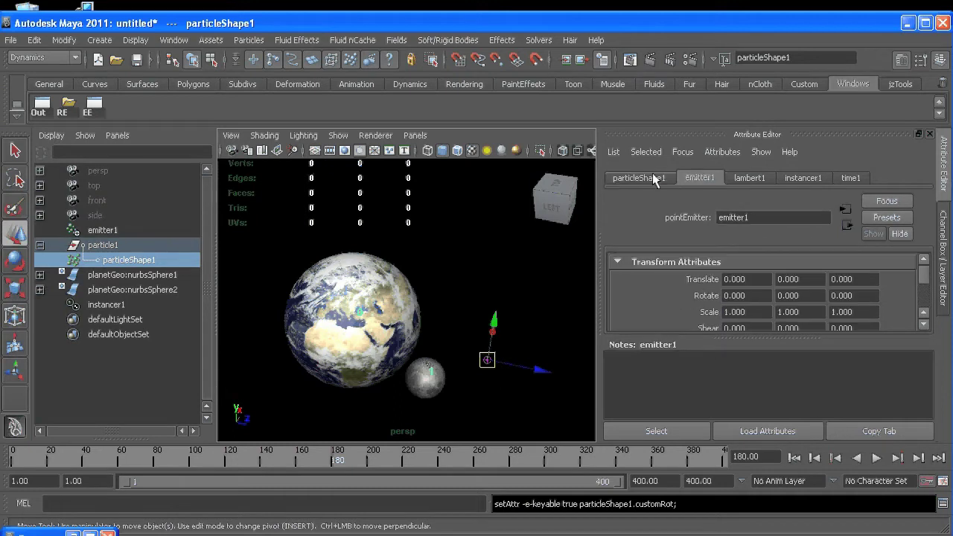
left_click(654, 179)
scroll(764, 295, "down", 3)
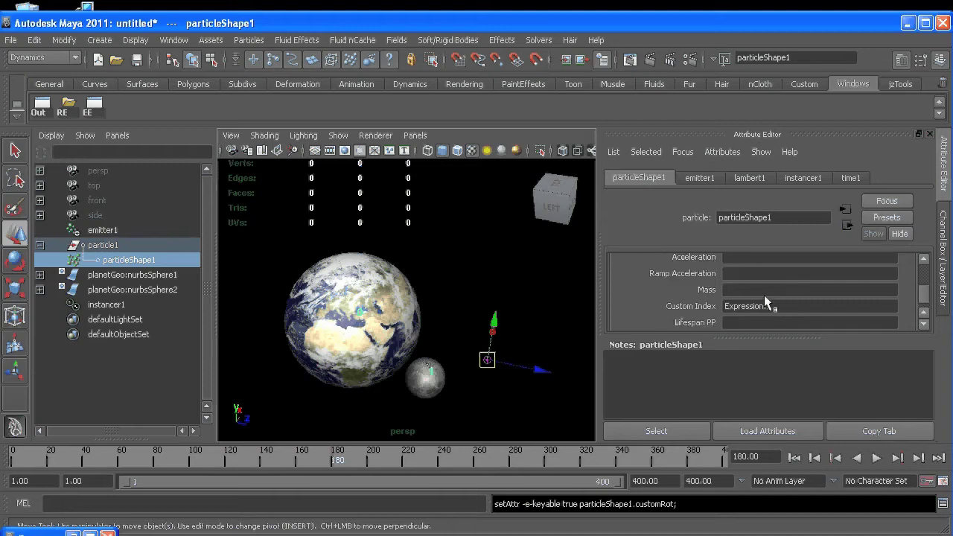
scroll(764, 295, "down", 1)
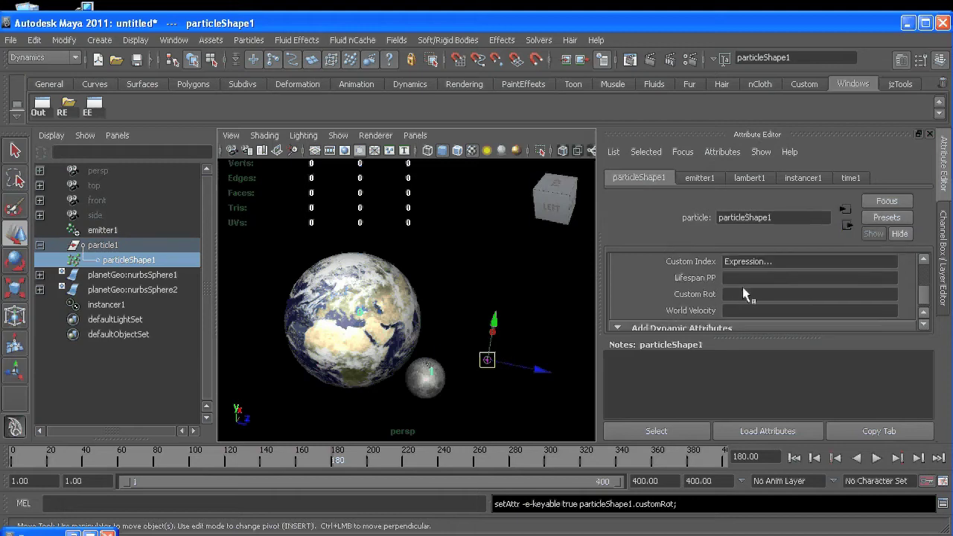
right_click(742, 293)
left_click(782, 321)
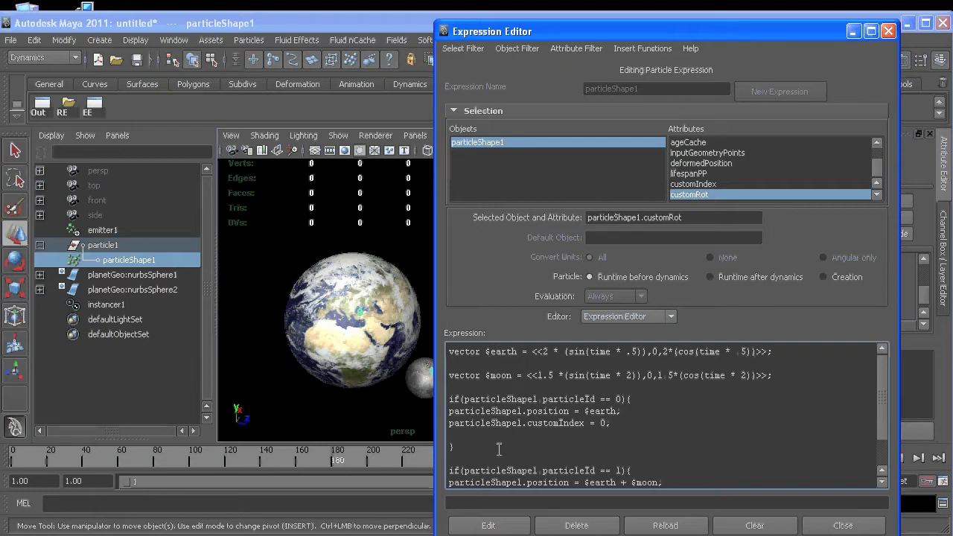
left_click(455, 438)
type("c")
type("evtor")
key("BackSpace")
key("BackSpace")
key("BackSpace")
key("BackSpace")
key("BackSpace")
left_click(552, 365)
type("particleShape1.customIndex = 0;")
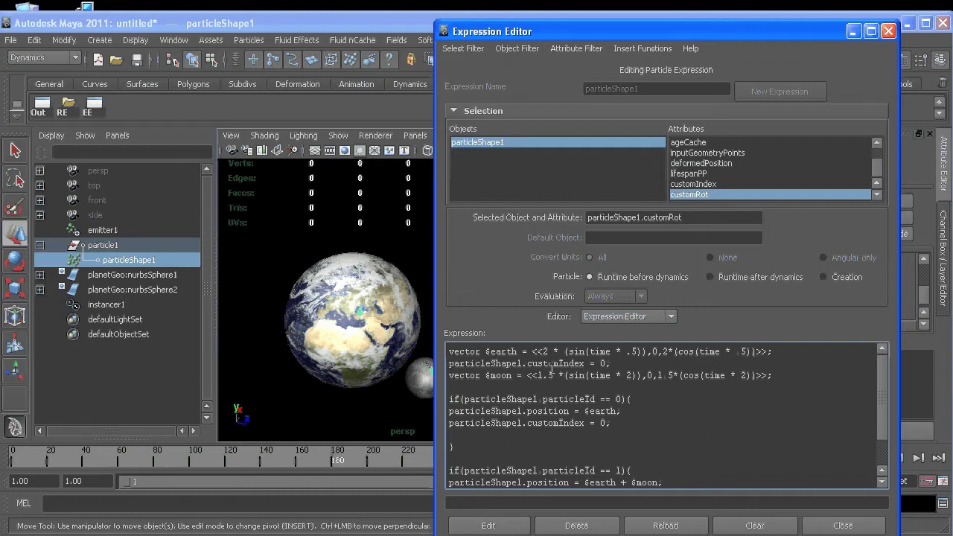
key("BackSpace")
key("BackSpace")
key("BackSpace")
key("BackSpace")
key("BackSpace")
key("BackSpace")
key("BackSpace")
key("BackSpace")
key("BackSpace")
key("BackSpace")
key("BackSpace")
key("BackSpace")
key("BackSpace")
key("BackSpace")
key("BackSpace")
key("BackSpace")
key("BackSpace")
key("BackSpace")
key("BackSpace")
key("BackSpace")
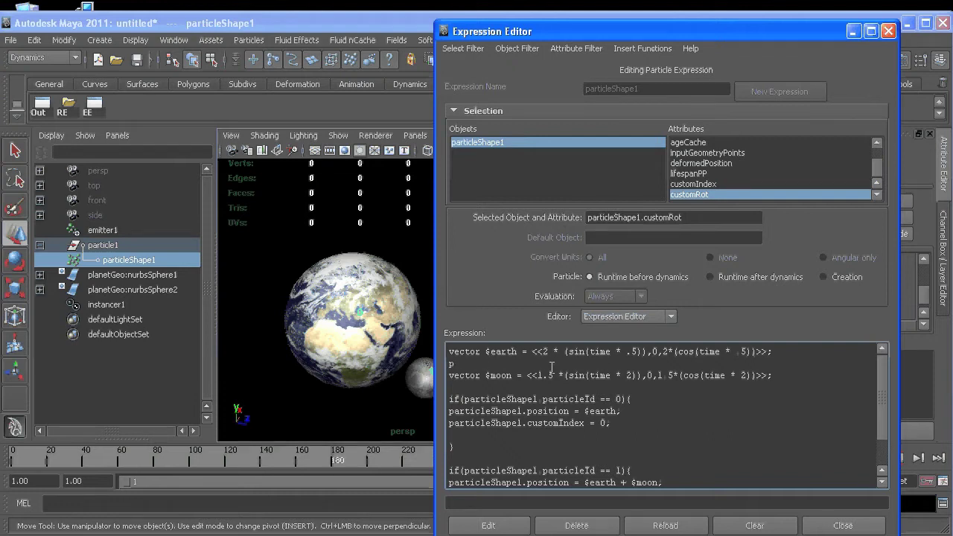
Enter "vector $earthRot = <<13,time *100,0>>;" between the $earth and $moon lines and apply the expression.
type("vector $")
type("arth")
key("BackSpace")
key("BackSpace")
key("BackSpace")
type("arthRot = <<")
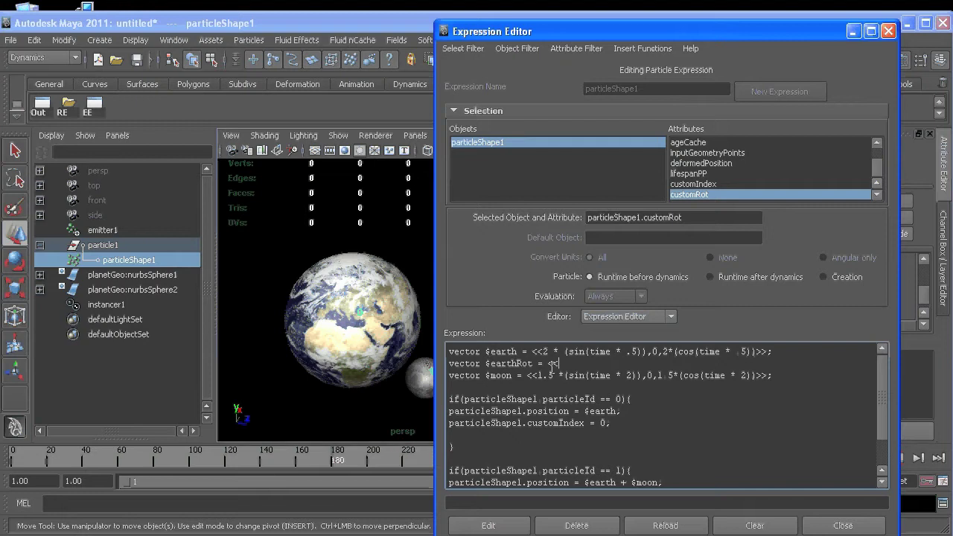
type("13,time *100,0>>;")
left_click(489, 525)
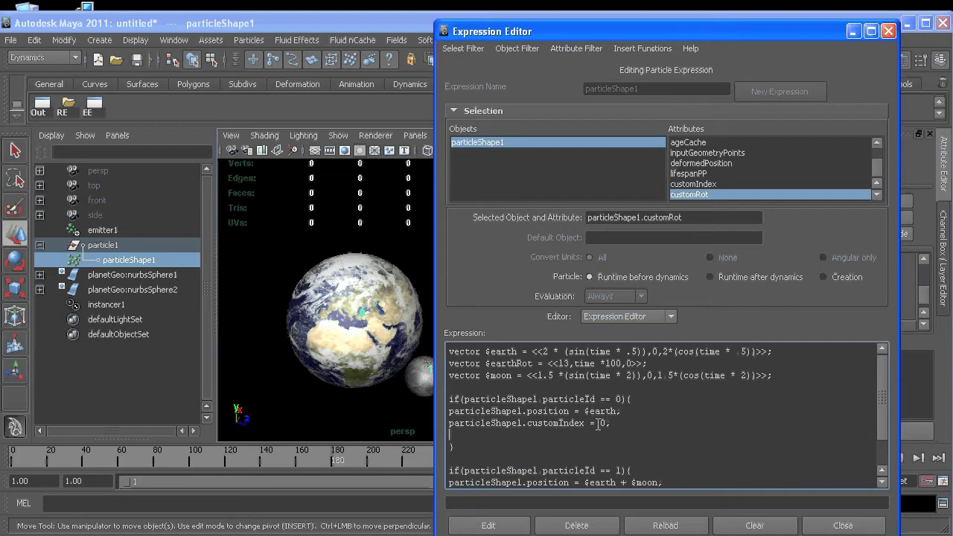
Add "particleShape1.customRot = $earthRot;" to the particleId == 0 block, apply the expression, and minimize the Expression Editor.
double_click(514, 363)
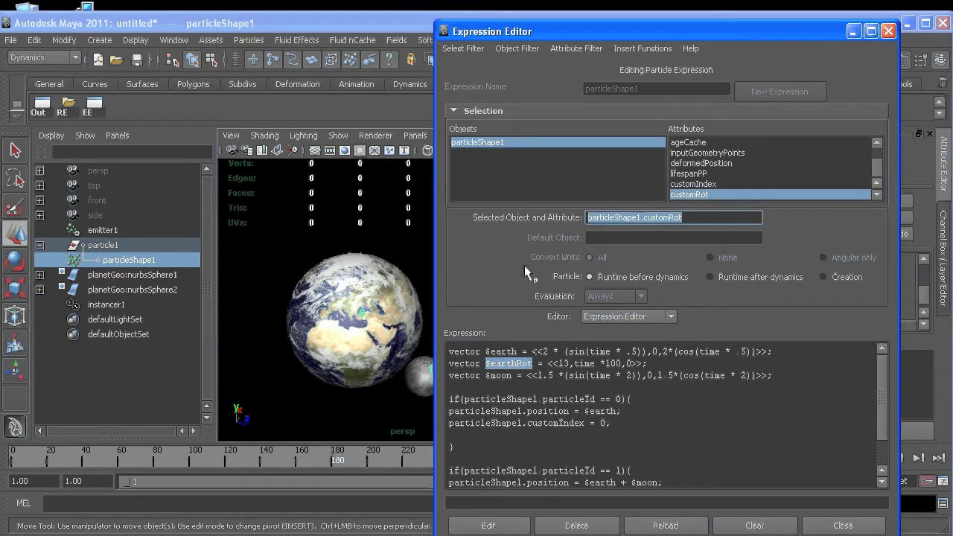
left_click(474, 434)
type("particleShape1.customRot")
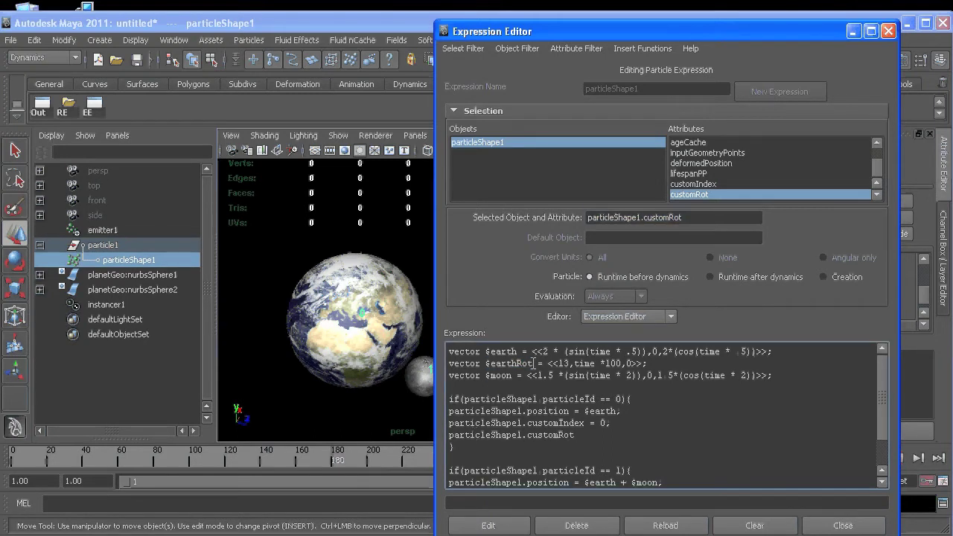
left_click_drag(534, 363, 494, 364)
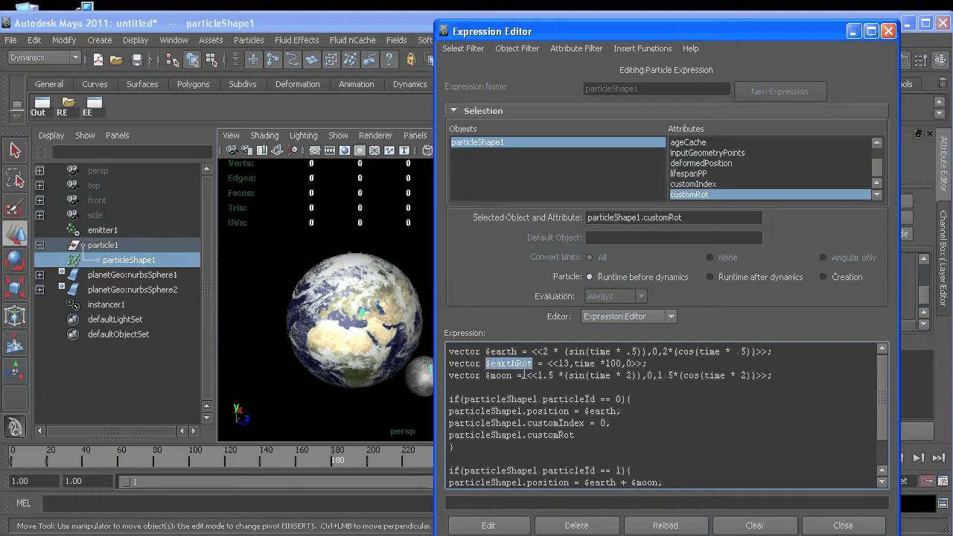
left_click(593, 381)
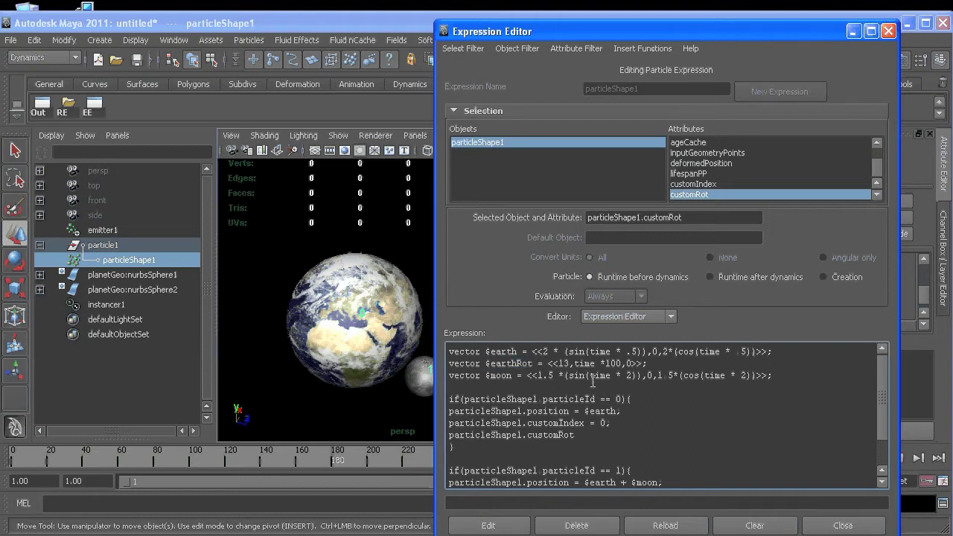
type("= $earthRot;")
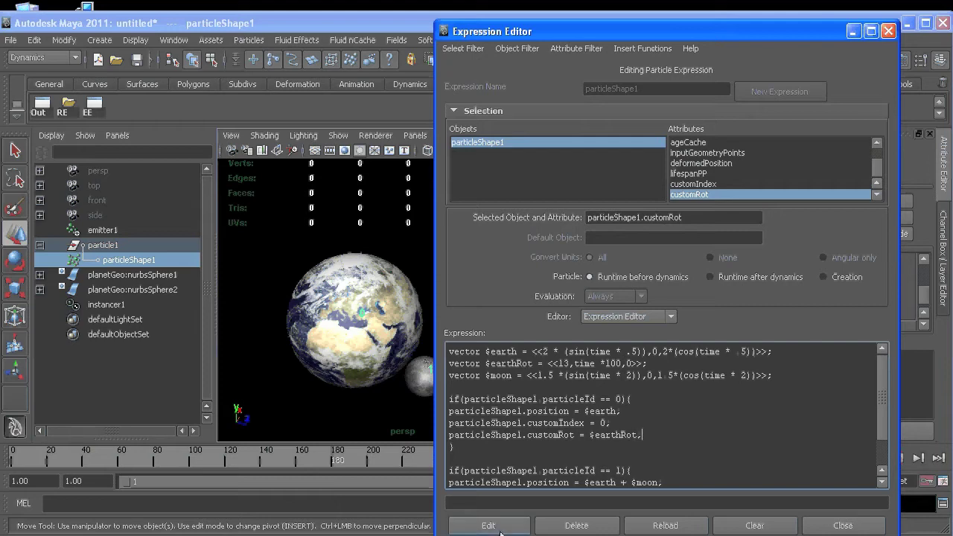
left_click(853, 31)
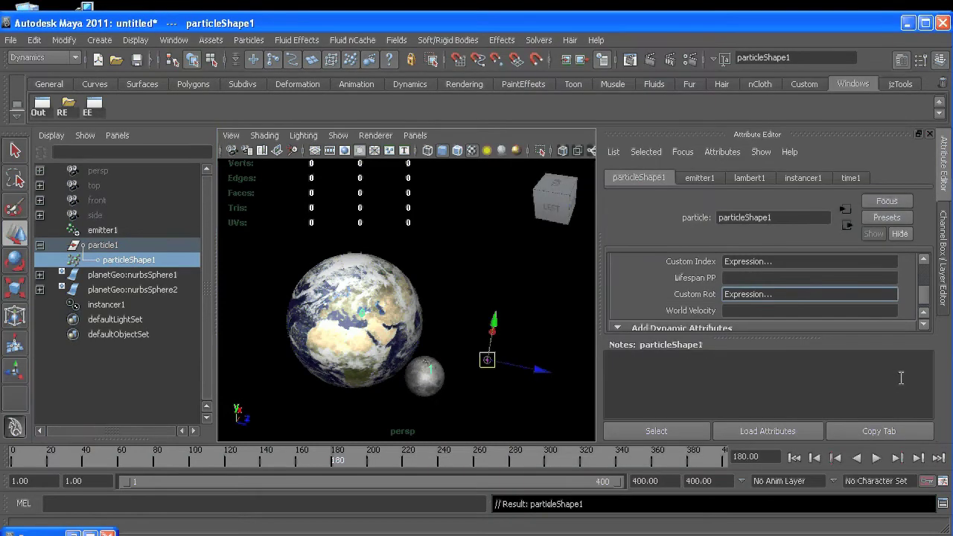
Set the Rotation option in particleShape1's instancer rotation options to customRot.
scroll(795, 288, "up", 3)
scroll(795, 290, "down", 10)
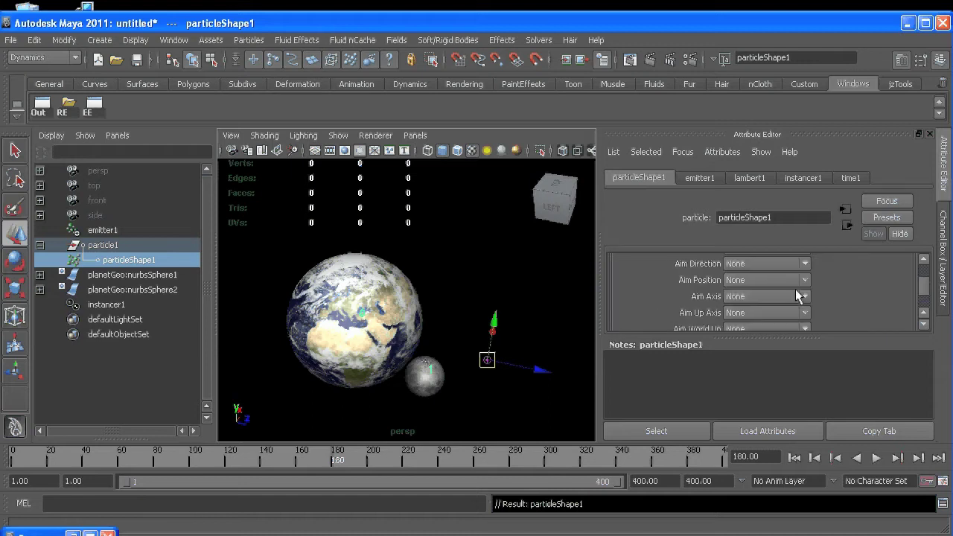
scroll(797, 295, "up", 2)
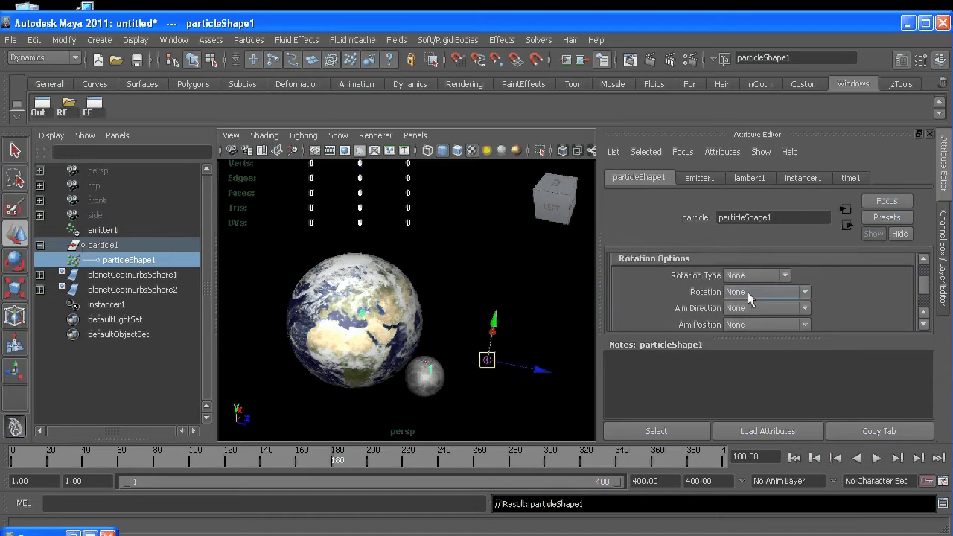
left_click(798, 293)
left_click(745, 409)
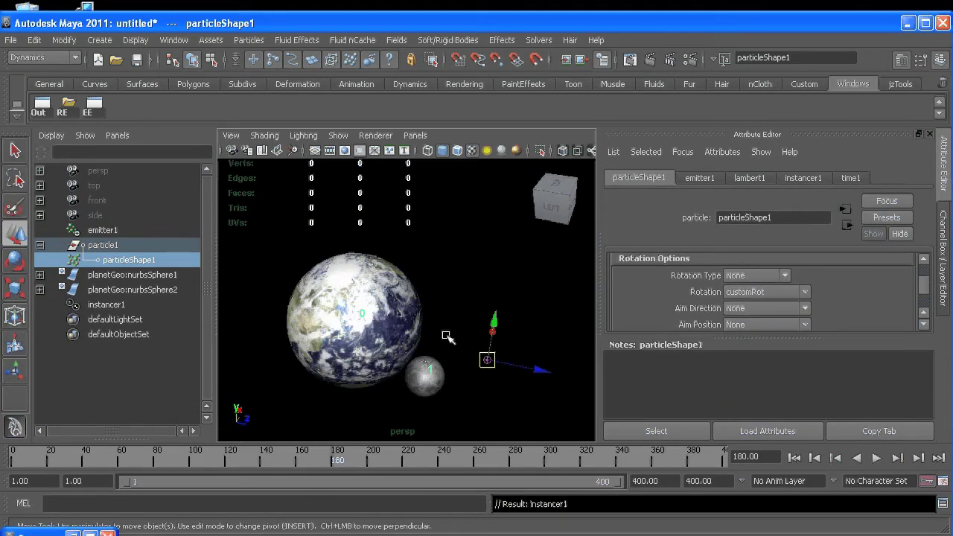
Select instancer1 and advance frame by frame from frame 180 to 191 to examine the earth's rotation from behind.
left_click(447, 337)
left_click(119, 304)
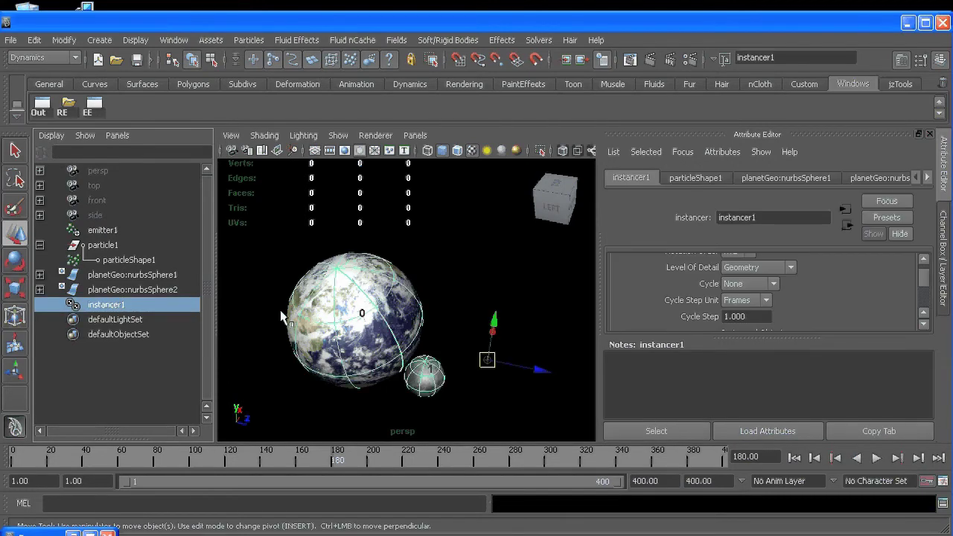
left_click_drag(282, 317, 399, 246, "alt")
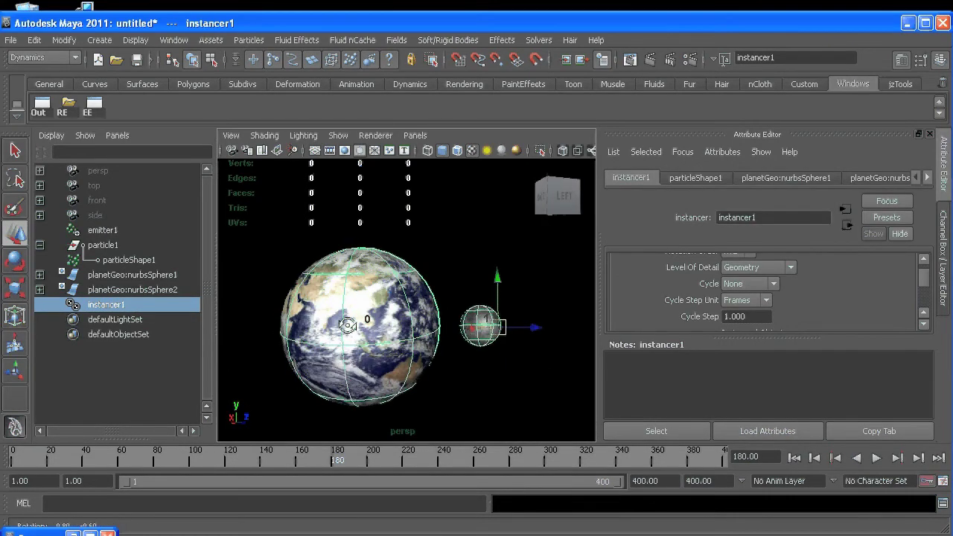
left_click_drag(349, 325, 394, 320, "alt")
right_click_drag(394, 320, 323, 302, "alt")
left_click_drag(322, 303, 387, 348, "alt")
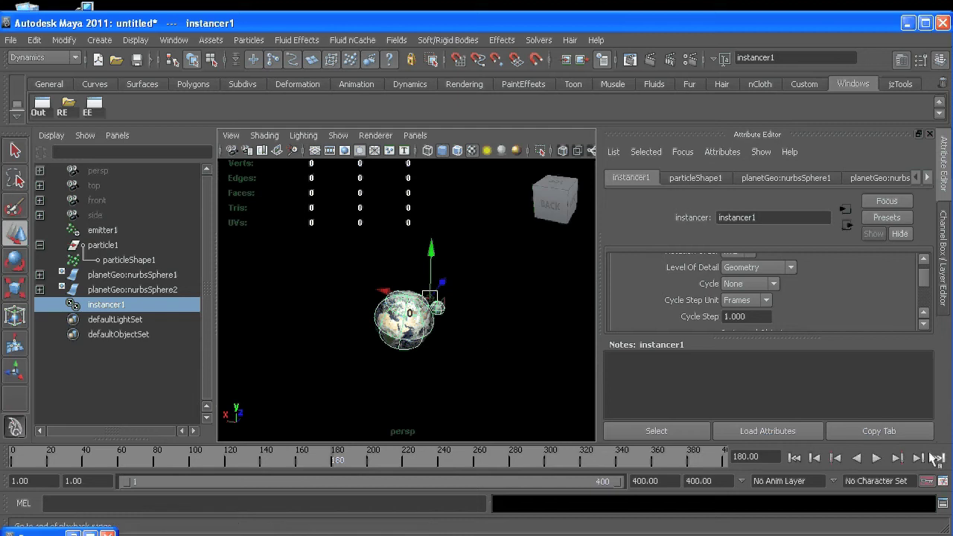
left_click(919, 459)
left_click(919, 459)
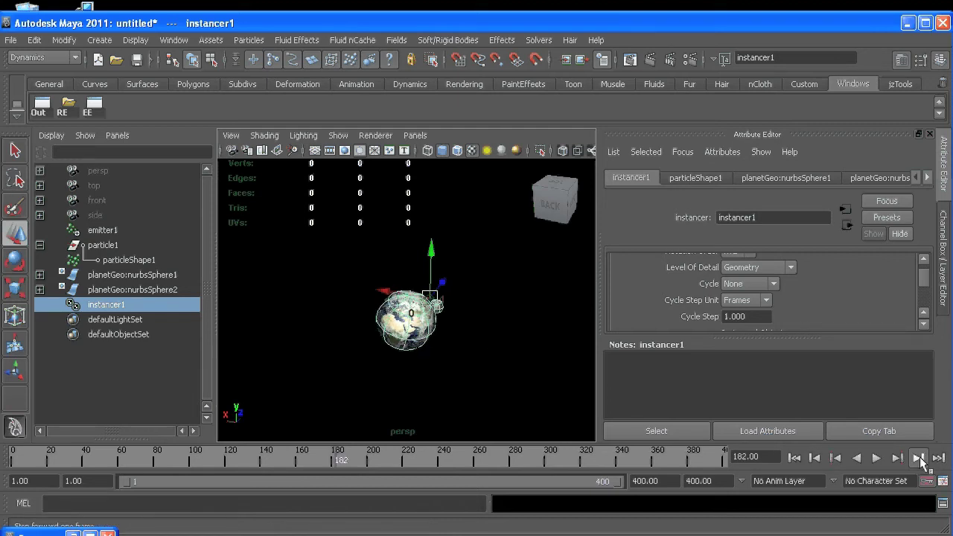
left_click(919, 458)
left_click(919, 458)
left_click(919, 459)
left_click(919, 459)
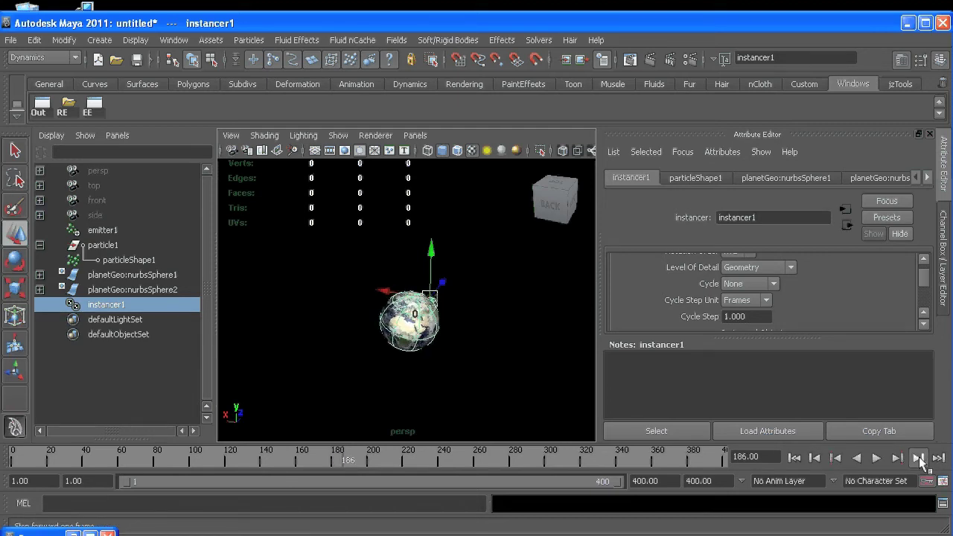
right_click_drag(383, 339, 448, 332, "alt")
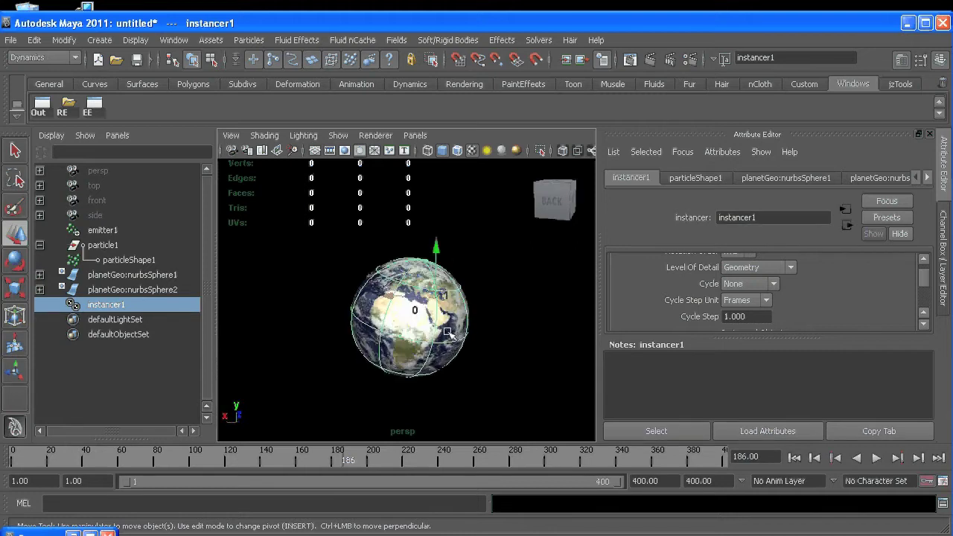
left_click(918, 459)
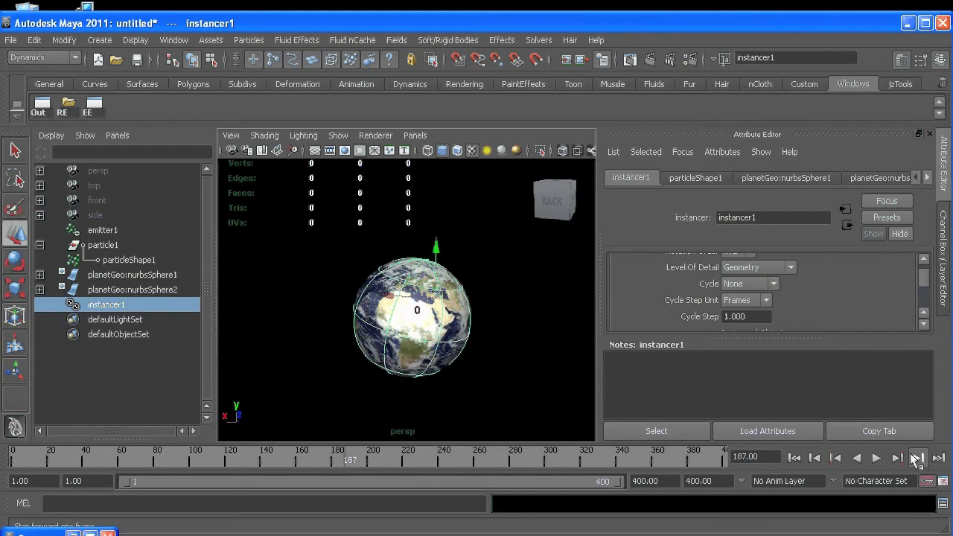
left_click(918, 459)
left_click(918, 459)
left_click(916, 461)
left_click(917, 460)
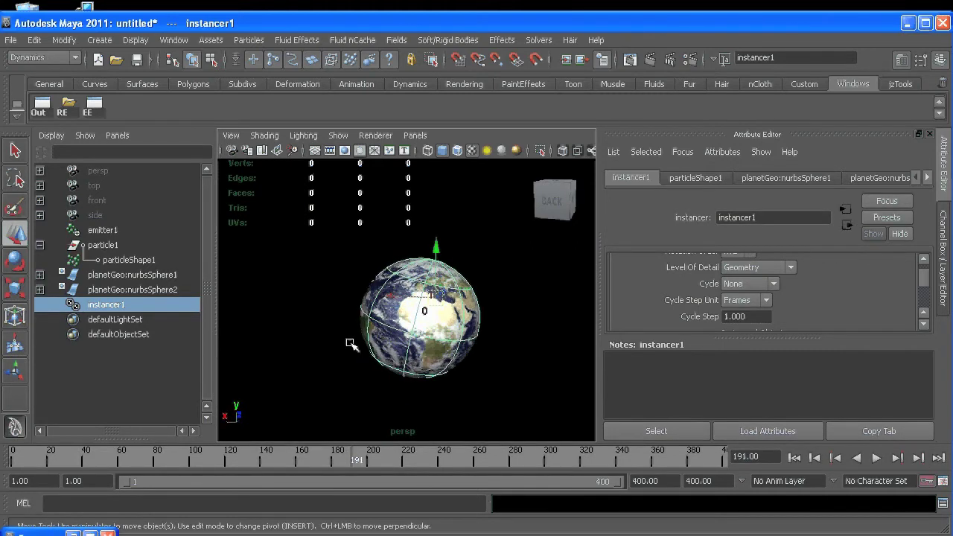
Play the animation, watch how the earth's axis behaves during its spin, and stop playback.
left_click_drag(351, 344, 511, 370, "alt")
left_click(878, 459)
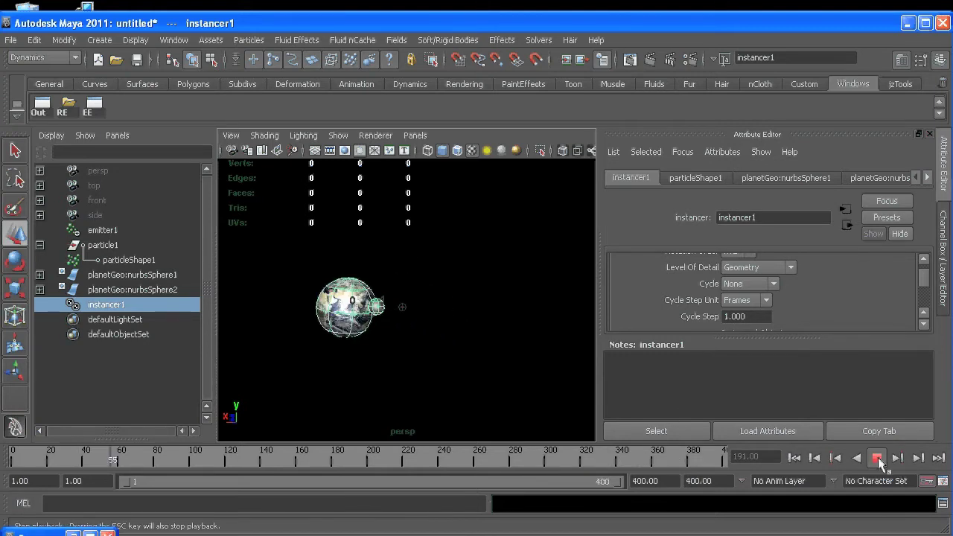
left_click(876, 458)
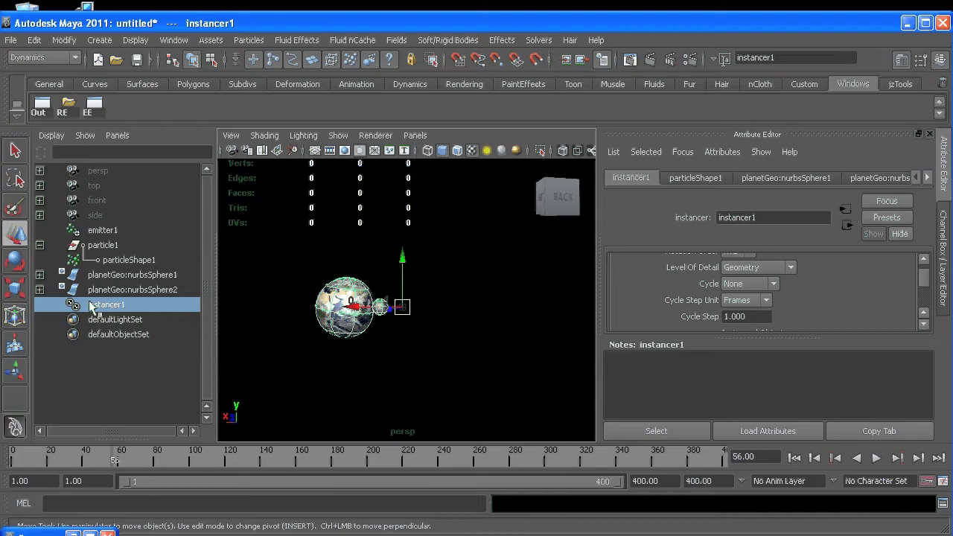
Set instancer1's Rotation Order to YXZ.
scroll(703, 271, "up", 2)
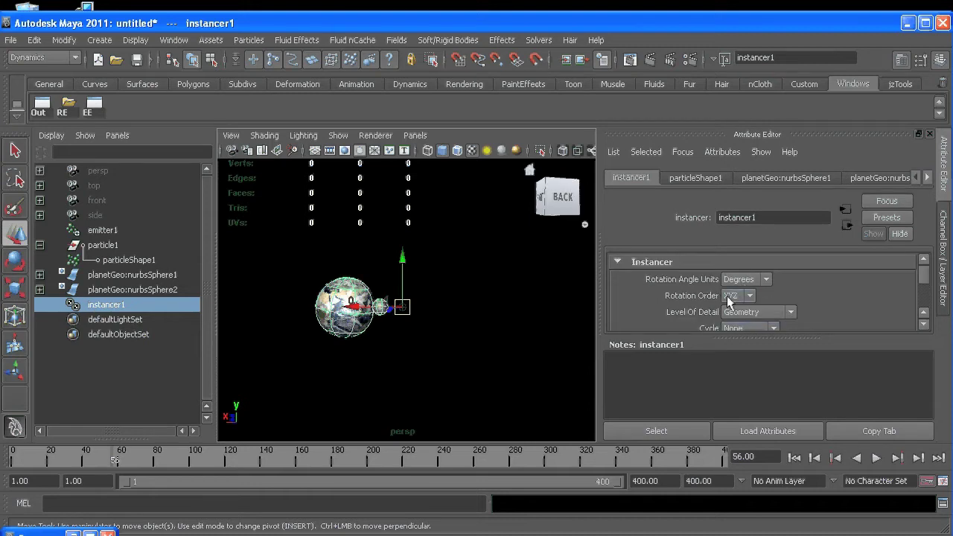
left_click(728, 296)
left_click(737, 329)
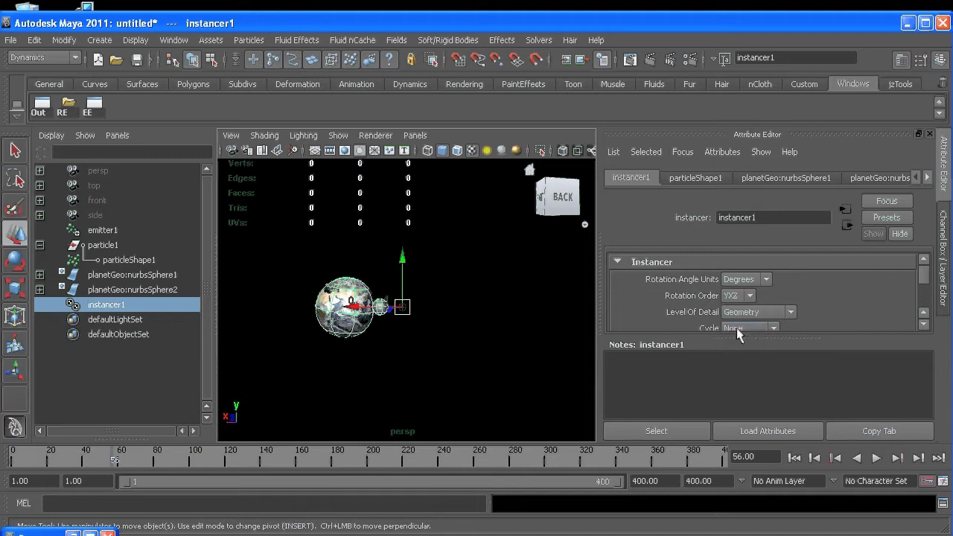
Play the animation from the first frame, examine the earth's spin with instancer1 deselected and reselected, and stop playback.
left_click(793, 457)
left_click(876, 458)
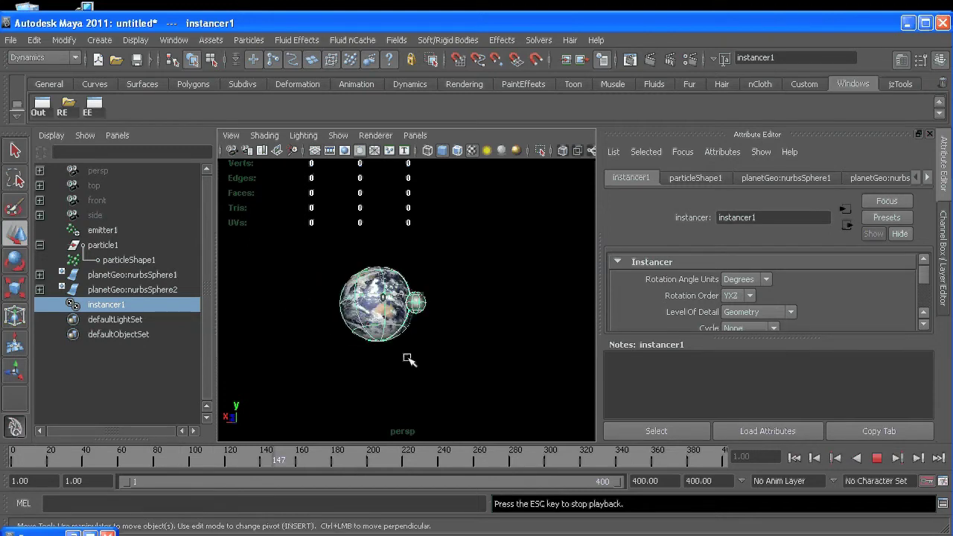
left_click(360, 357)
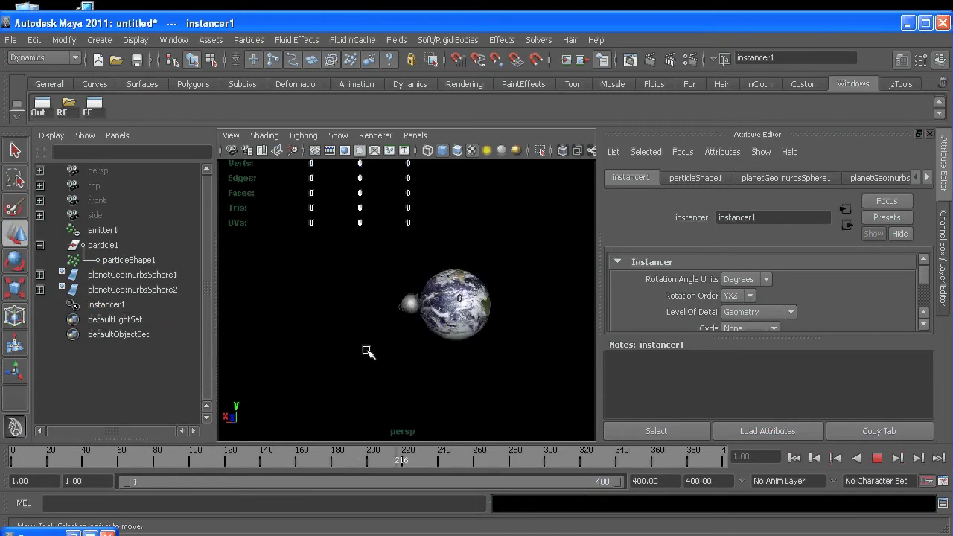
left_click(106, 304)
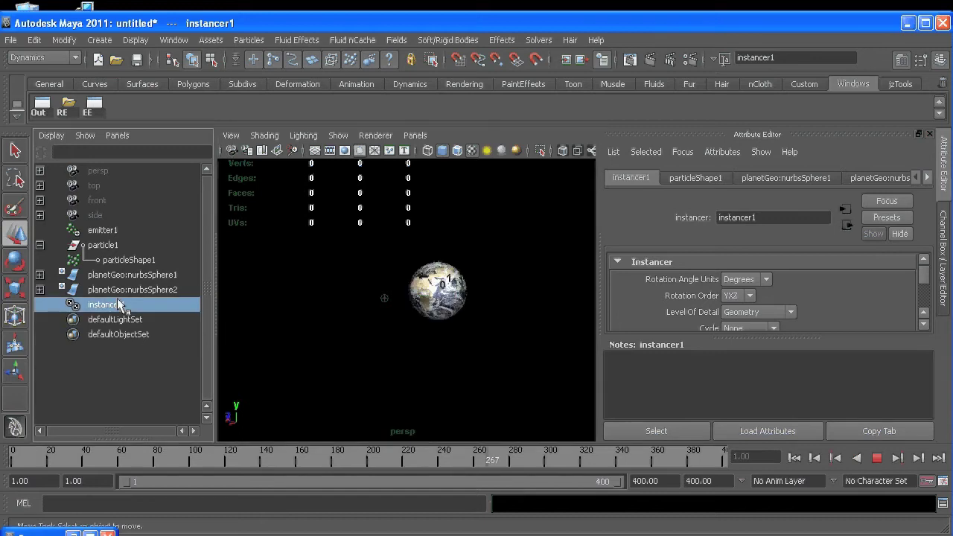
key("w")
key("e")
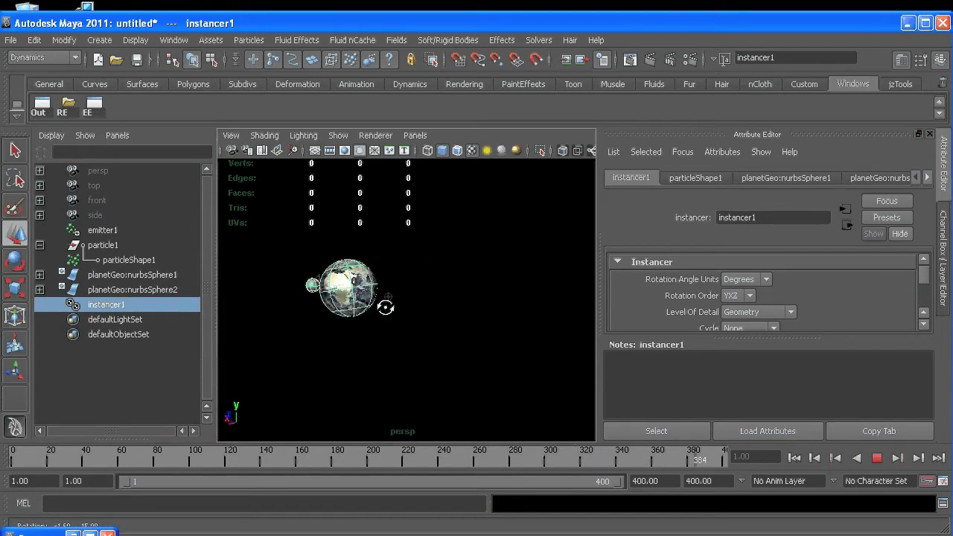
key("w")
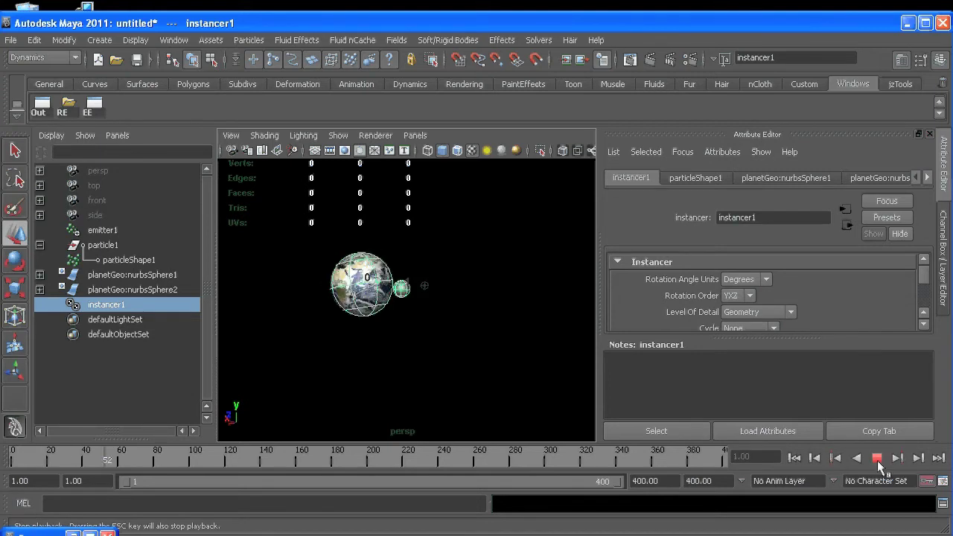
left_click(877, 458)
Return to the first frame and advance frame by frame to frame 5, examining where the earth starts.
left_click(793, 458)
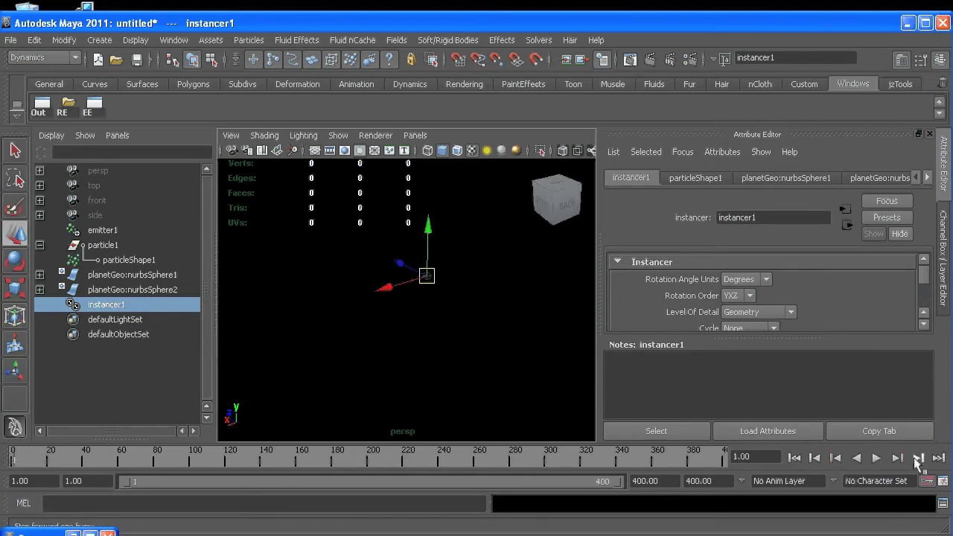
left_click(917, 458)
left_click(917, 458)
left_click(918, 458)
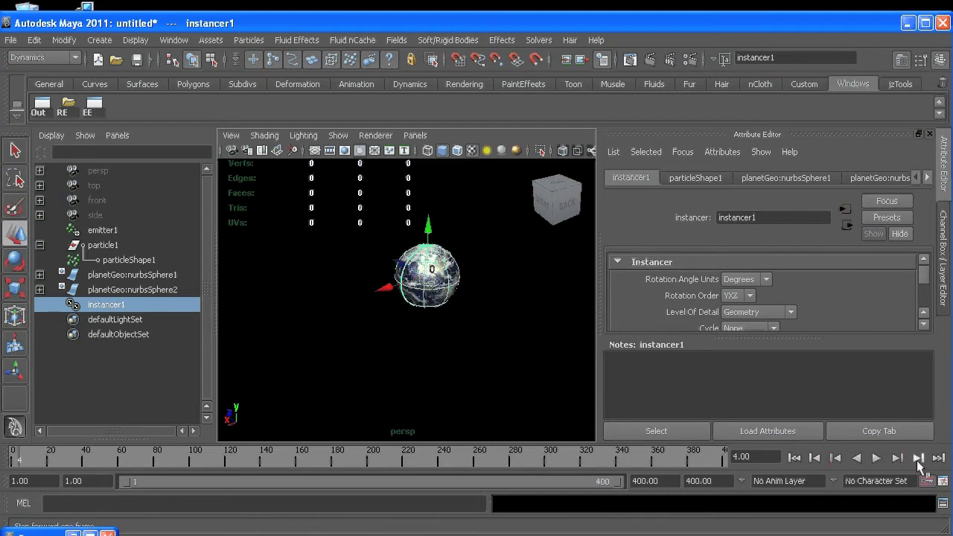
left_click(917, 457)
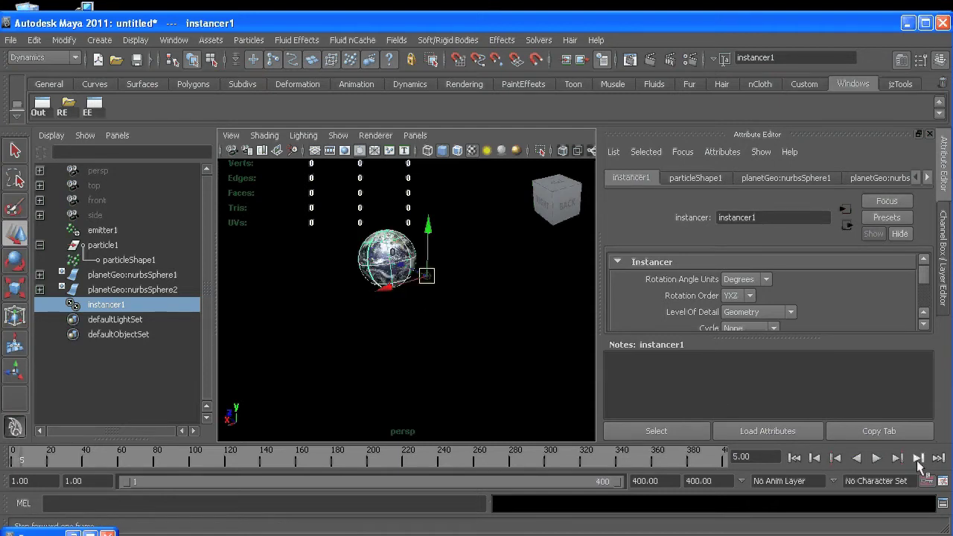
left_click_drag(351, 283, 349, 253, "alt")
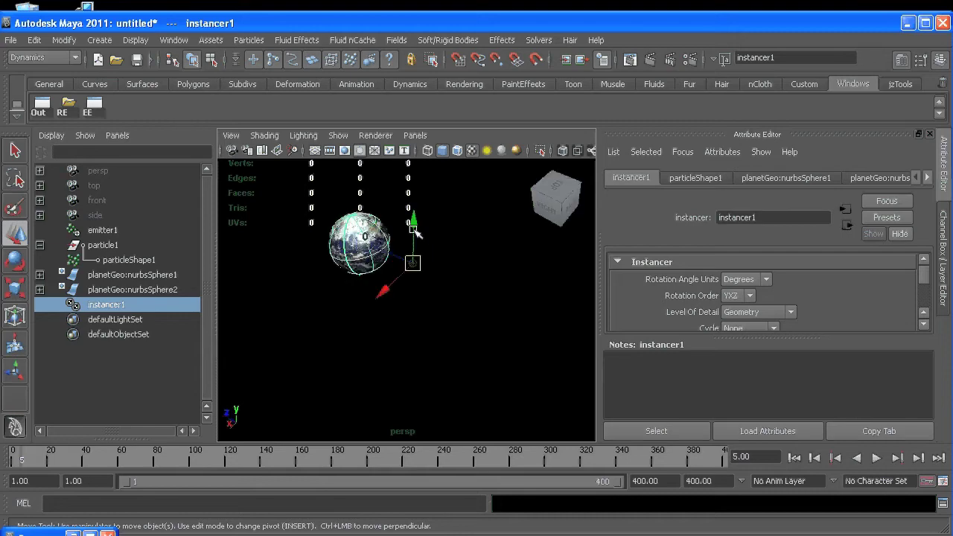
Copy particleShape1's entire runtime before dynamics expression into its Creation expression and create it.
left_click(113, 262)
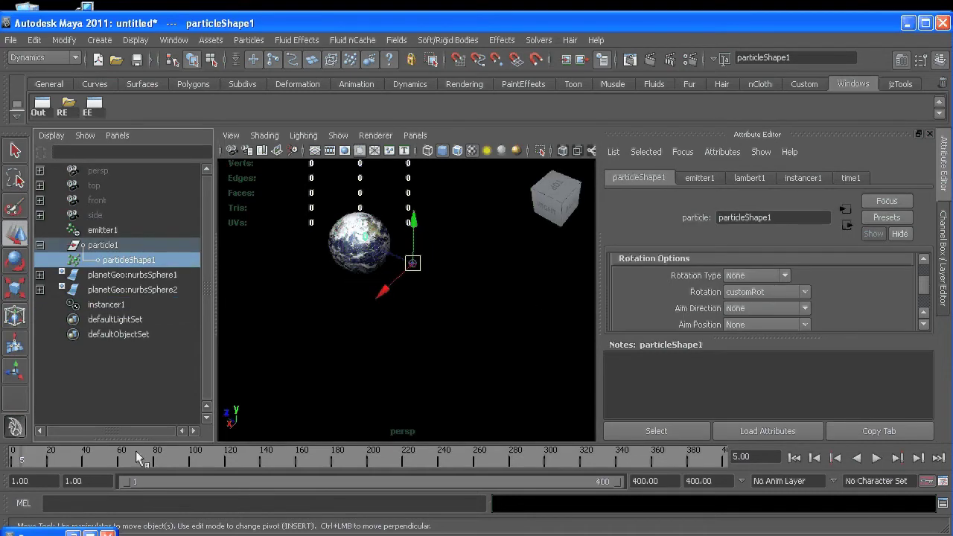
left_click(73, 533)
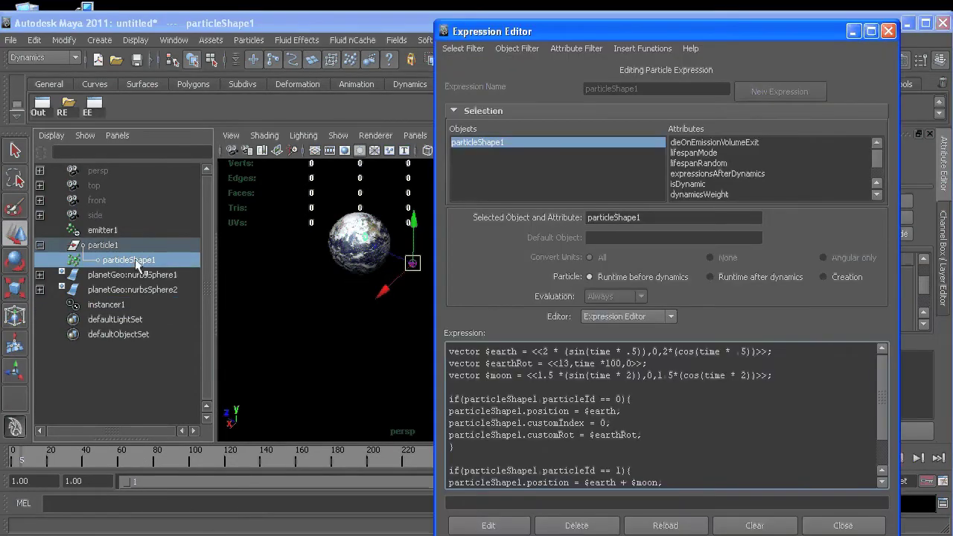
left_click(626, 384)
key("ctrl+a")
key("ctrl+c")
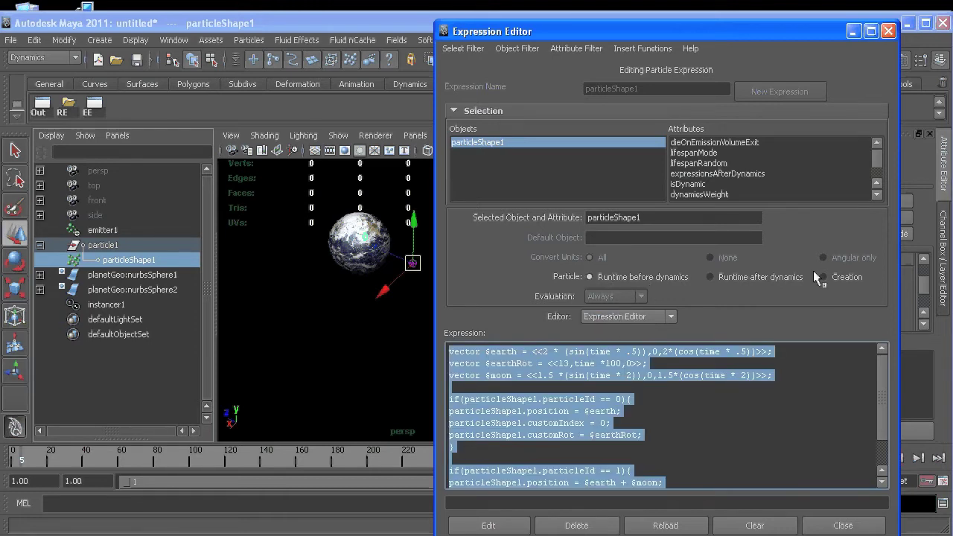
left_click(816, 276)
left_click(680, 385)
key("ctrl+v")
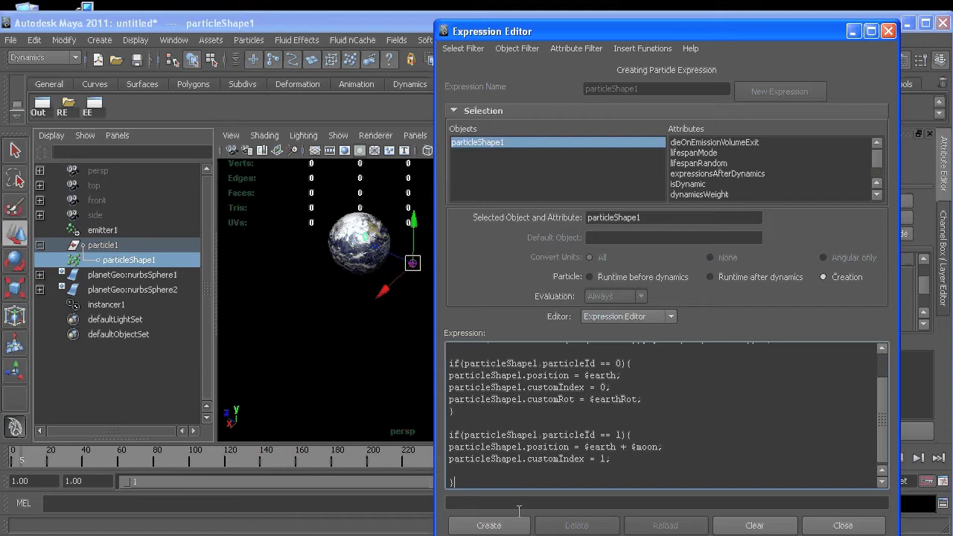
left_click(489, 525)
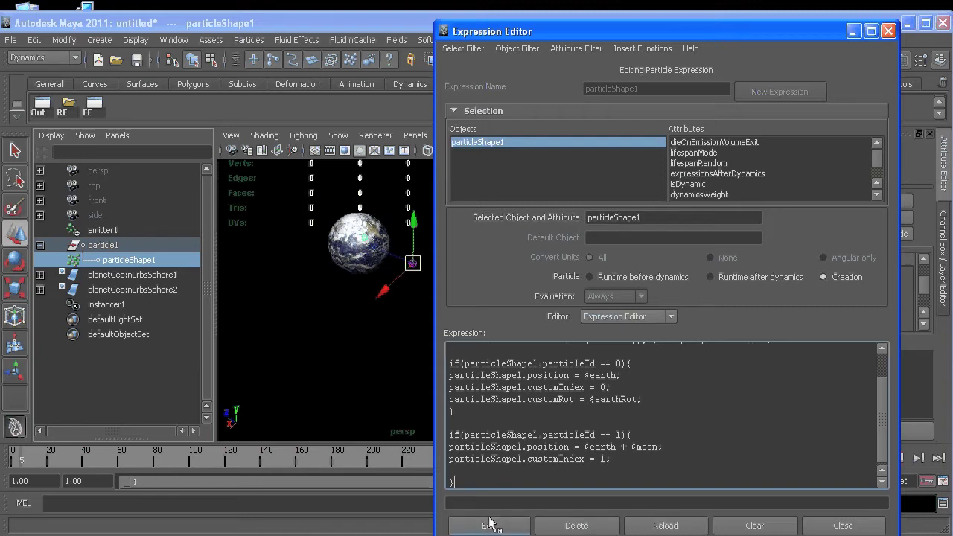
Step frame by frame from the first frame to frame 12, examining where the earth and moon start, and return to the first frame.
left_click(852, 31)
left_click(794, 458)
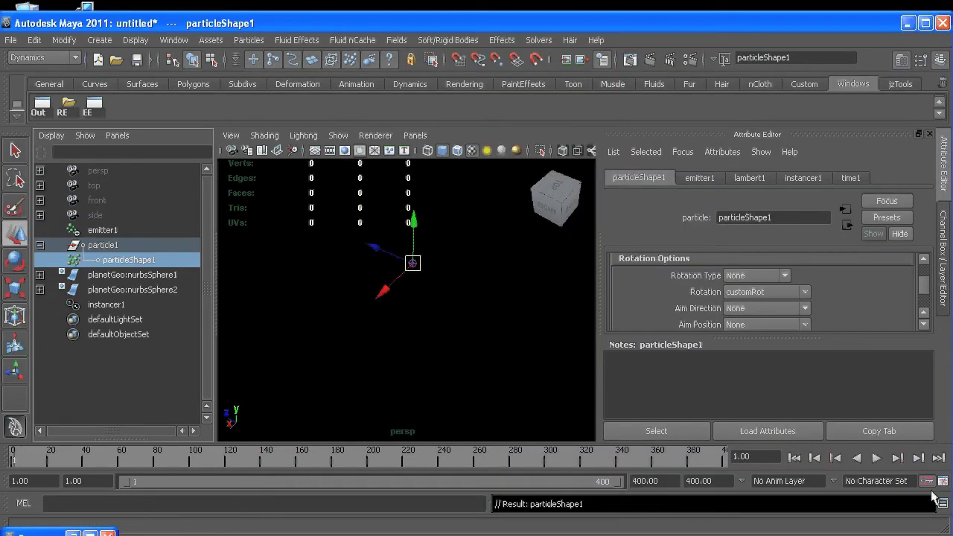
left_click(919, 458)
left_click(919, 457)
left_click(918, 457)
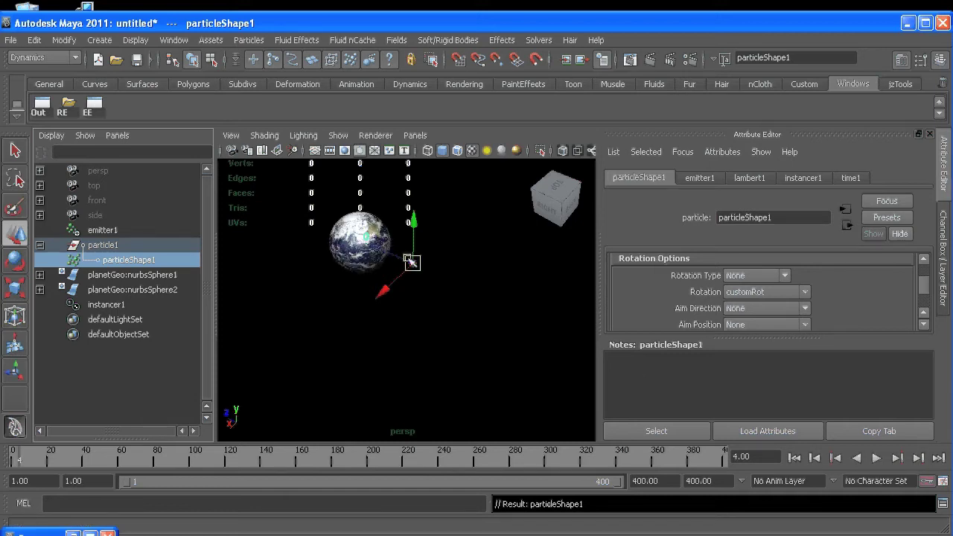
left_click_drag(344, 227, 348, 231, "alt")
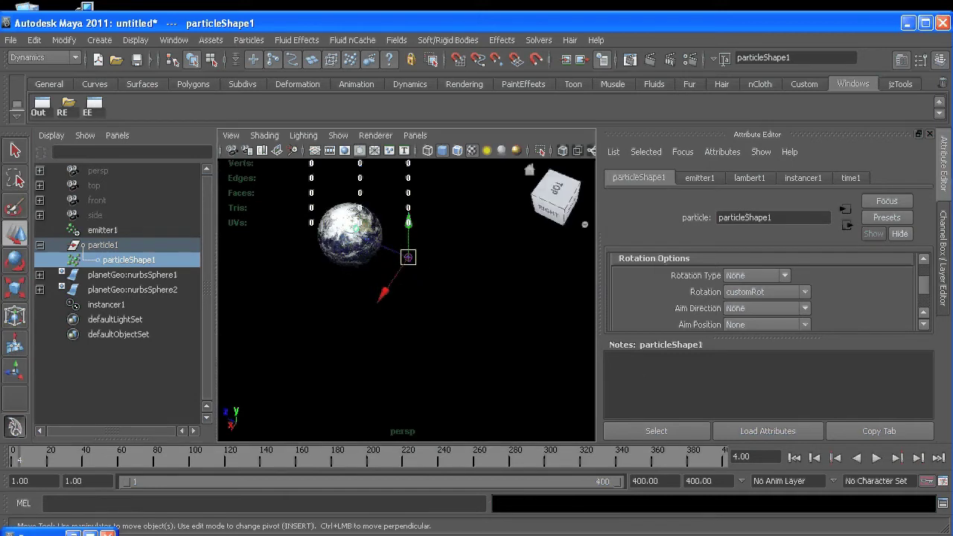
left_click(918, 458)
left_click(918, 458)
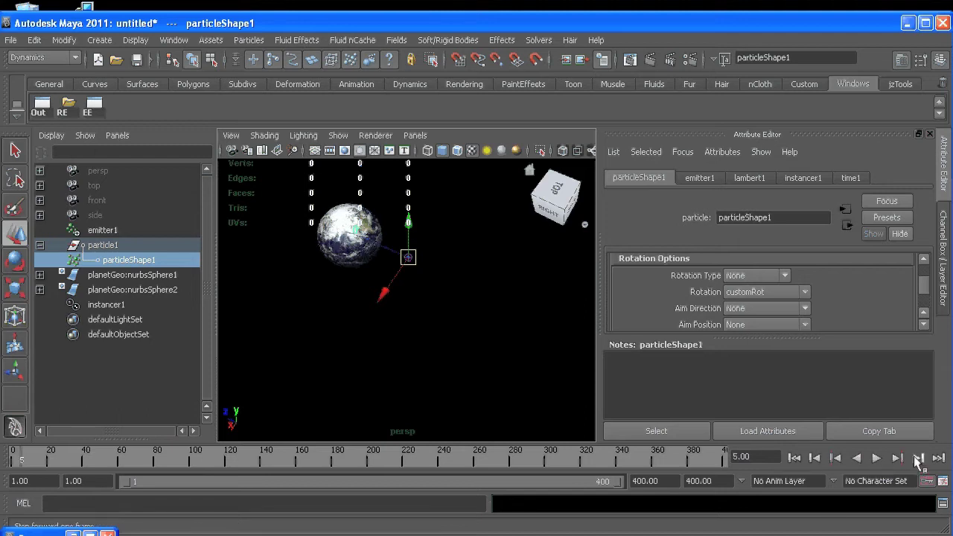
left_click(918, 458)
left_click(918, 457)
left_click(918, 458)
left_click(919, 458)
left_click(919, 457)
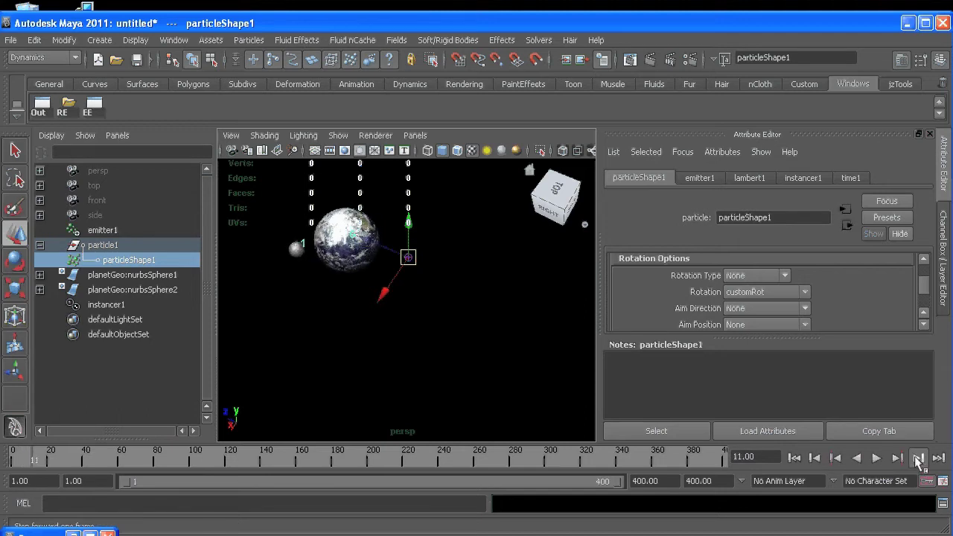
left_click(918, 458)
left_click_drag(361, 371, 372, 304, "alt")
right_click_drag(372, 304, 364, 338, "alt")
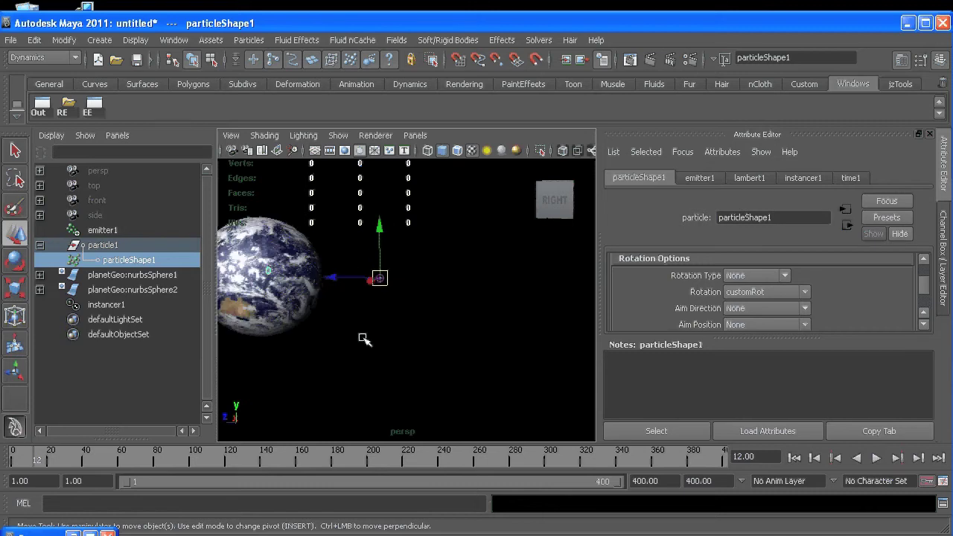
middle_click_drag(364, 338, 536, 366, "alt")
right_click_drag(536, 366, 387, 315, "alt")
left_click_drag(387, 315, 423, 368, "alt")
left_click(794, 458)
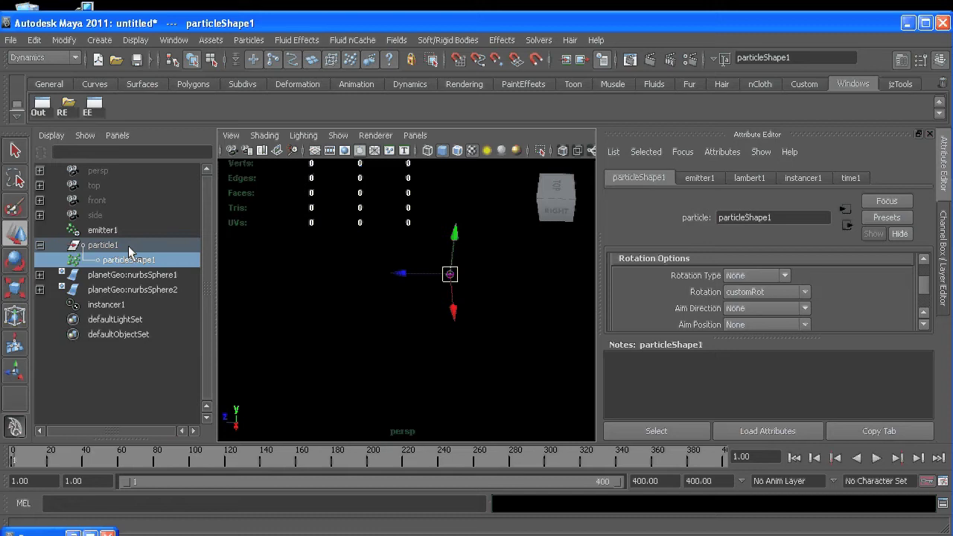
Create a locator and rename it spaceLoc.
left_click(99, 40)
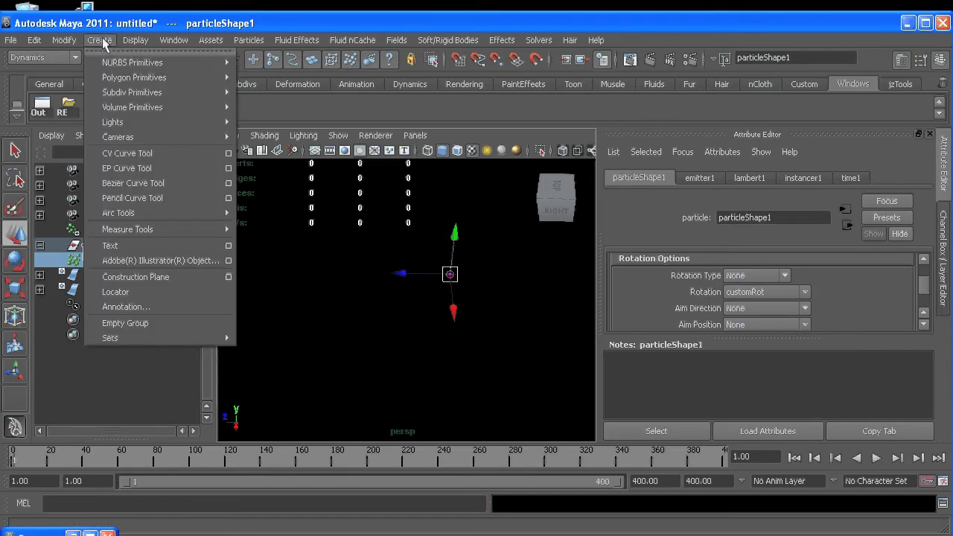
left_click(117, 291)
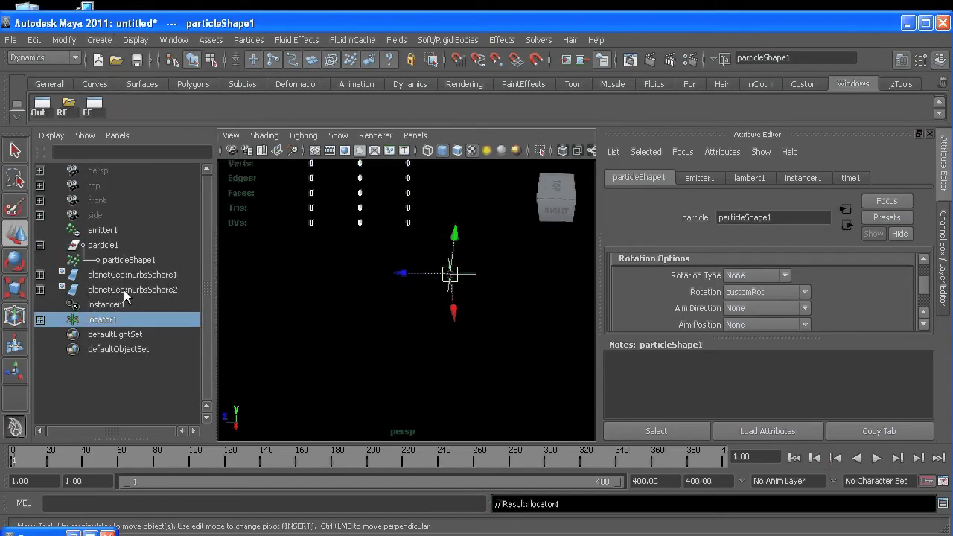
double_click(112, 319)
type("space")
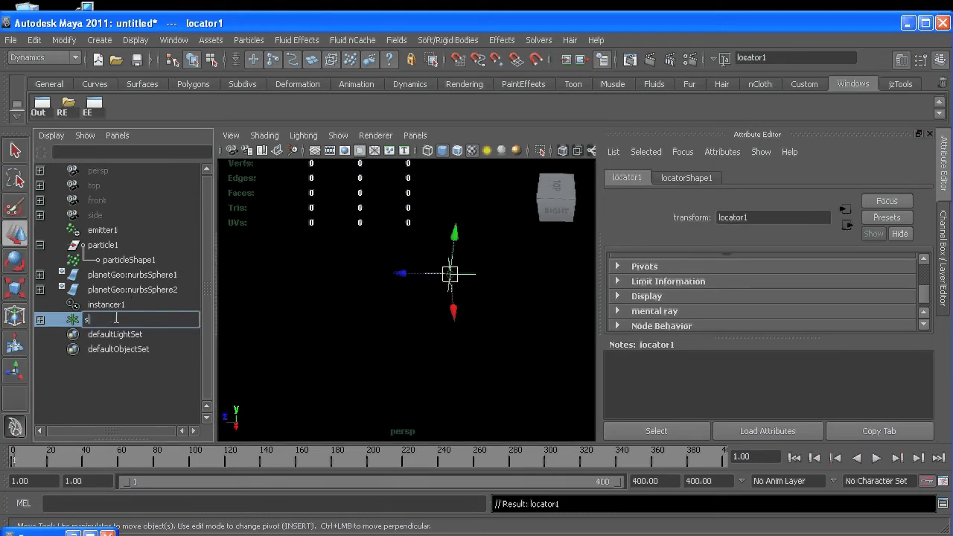
type("Loc")
key("Return")
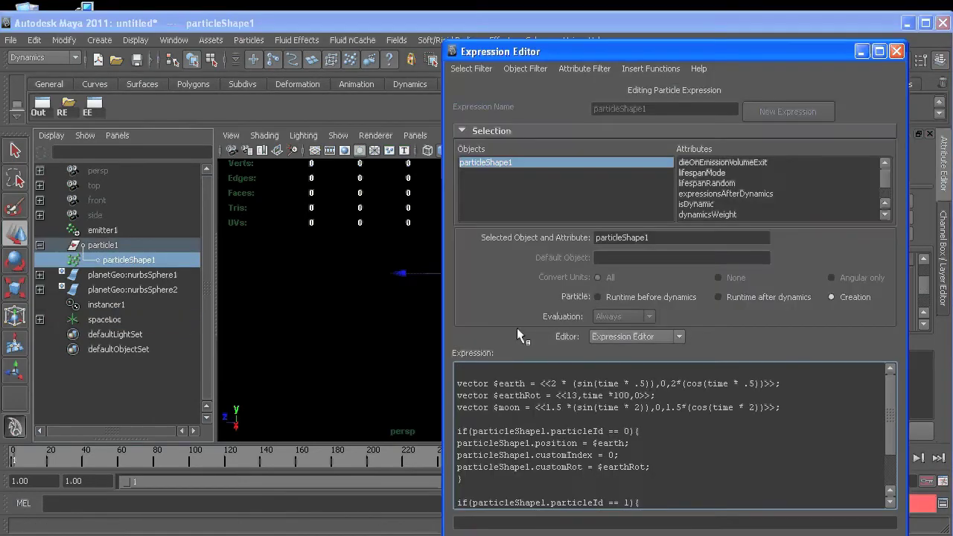
Begin particleShape1's Creation expression with the line vector $origin = <<spaceLoc.tx,spaceLoc.ty,spaceLoc.tz>>;.
type("vector $origin = <<spaceLoc.tx")
left_click_drag(634, 371, 556, 371)
key("ctrl+c")
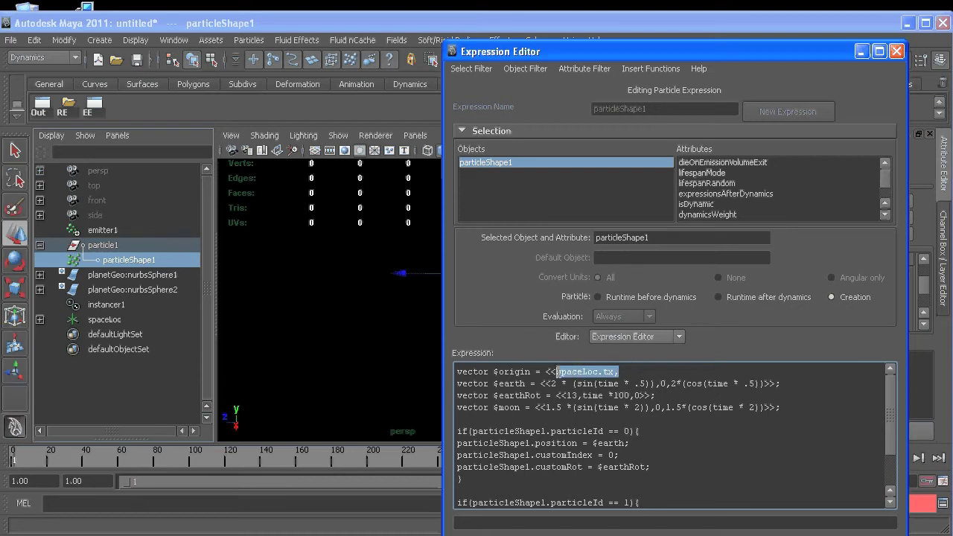
left_click(644, 371)
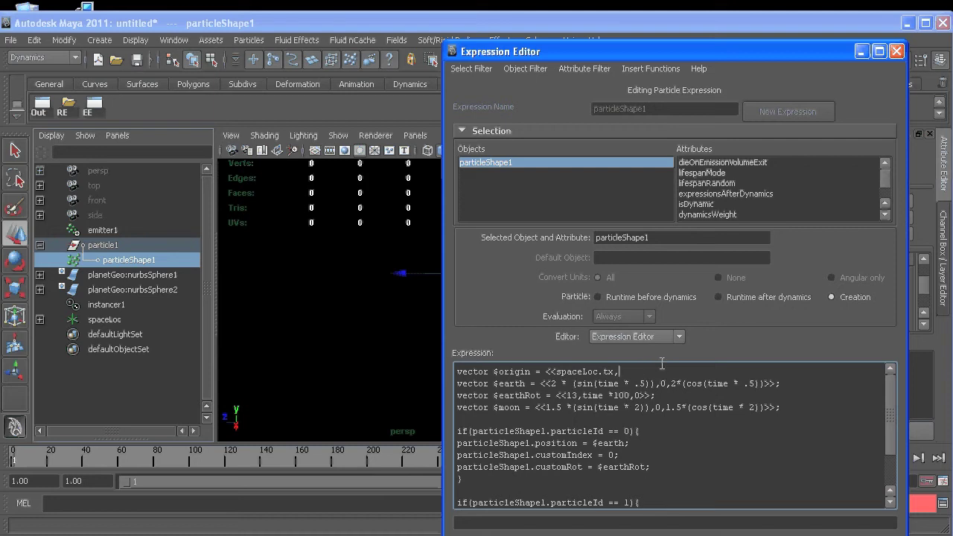
key("ctrl+v")
key("ctrl+v")
left_click(677, 371)
key("BackSpace")
type("y")
left_click(740, 370)
key("BackSpace")
type("z")
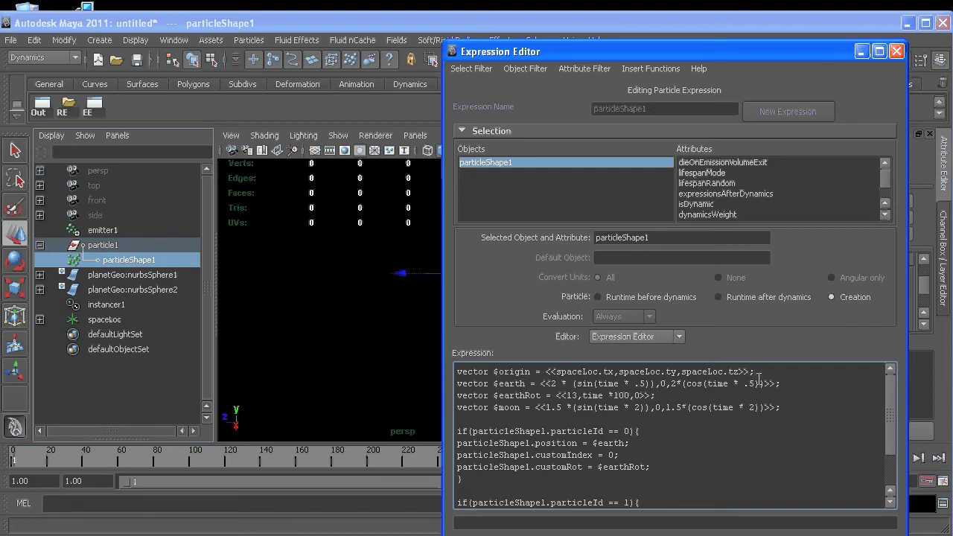
Below the $earth line of the Creation expression, add vector $earthPos = $origin + $earth;.
key("Return")
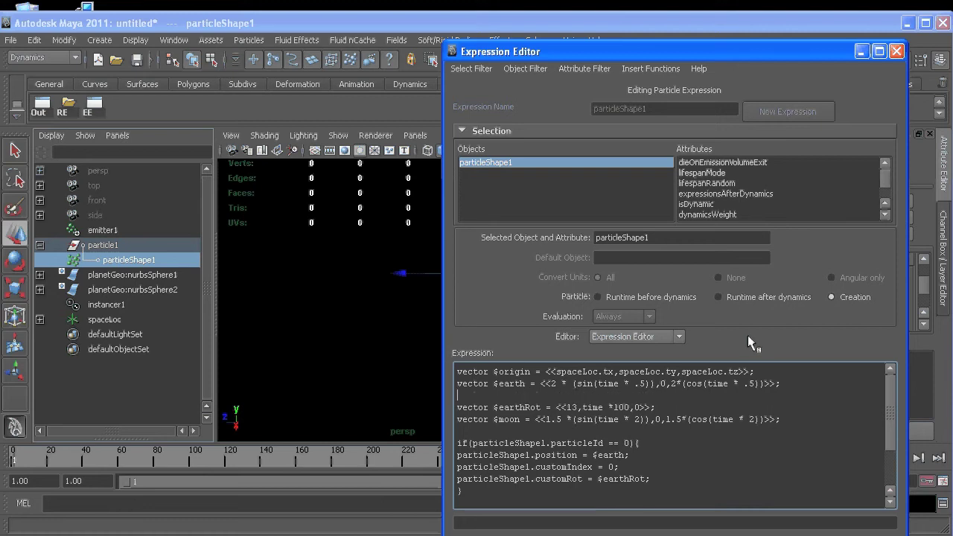
type("vector $earthPos =")
left_click_drag(531, 371, 493, 371)
key("ctrl+c")
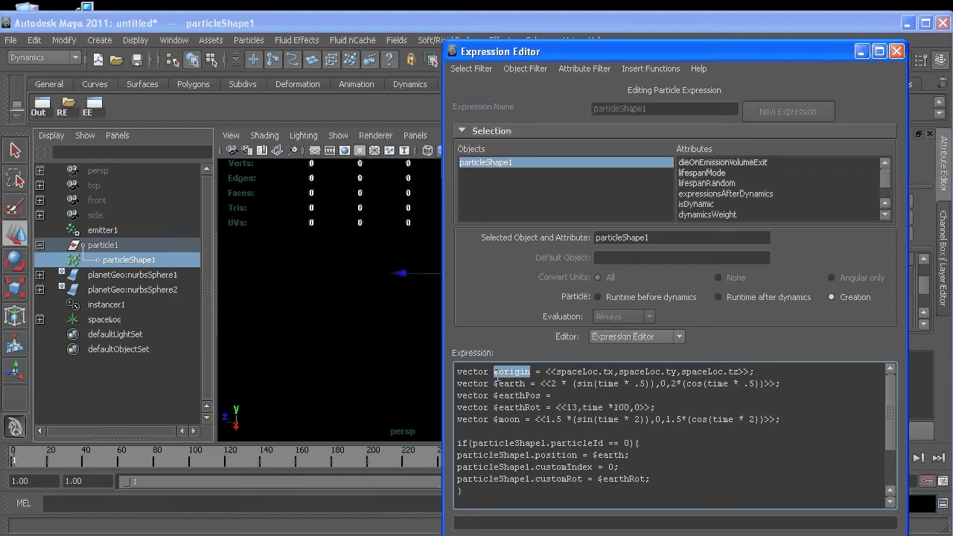
left_click(579, 395)
key("ctrl+v")
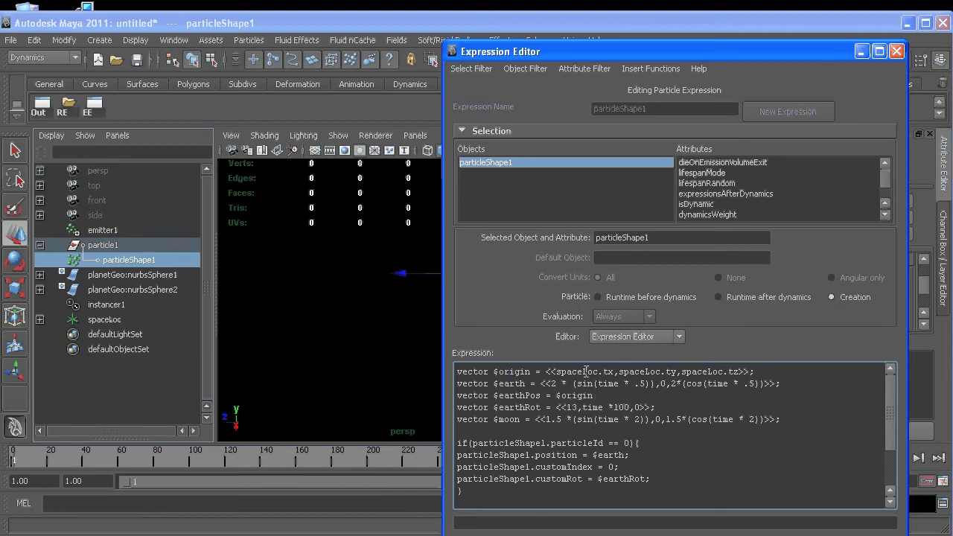
type("+")
left_click_drag(525, 384, 493, 384)
key("ctrl+c")
left_click(620, 393)
key("ctrl+v")
type(";")
Replace $earth with $earthPos in both particles' position assignments and apply the edited Creation expression.
left_click(627, 455)
type("Pos")
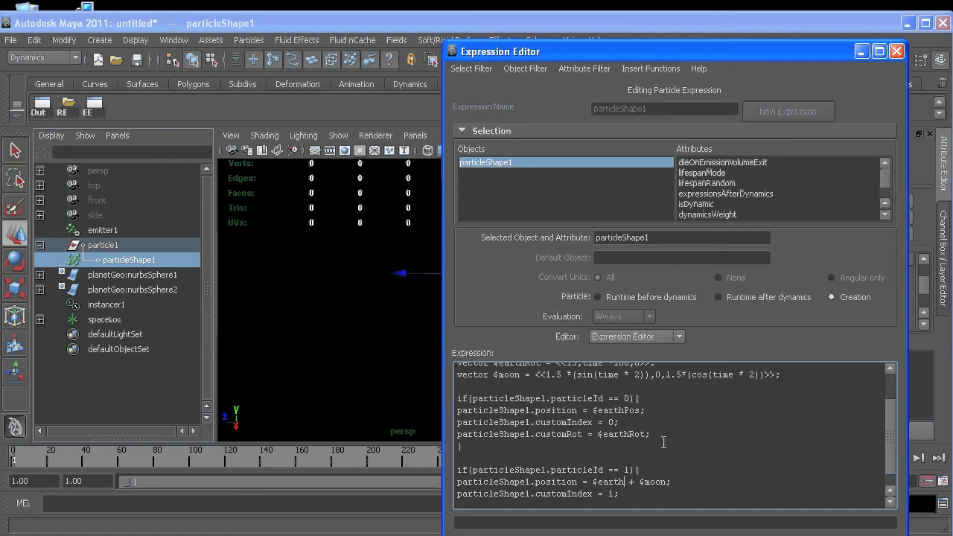
type("Pos")
left_click(861, 49)
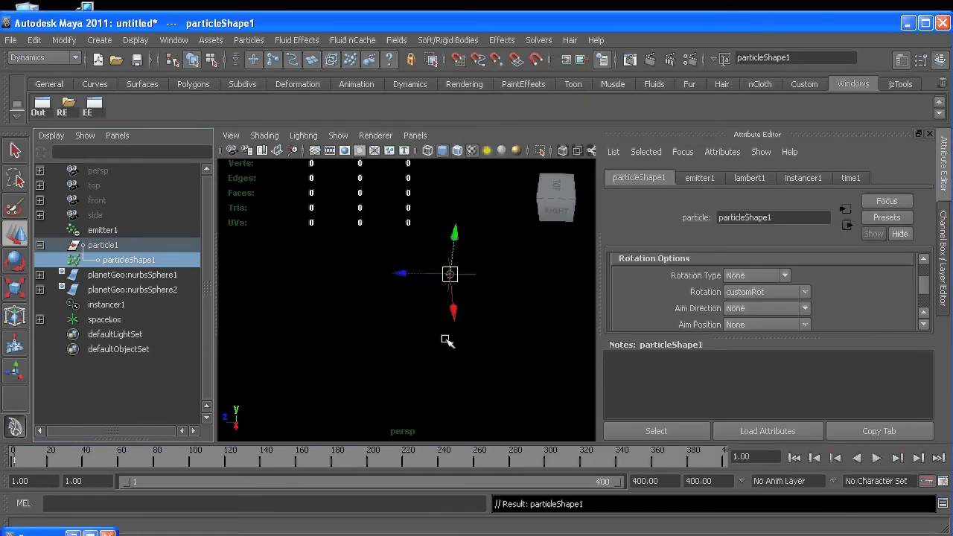
Play the animation to examine the orbit with the edited Creation expression, and stop playback.
left_click_drag(521, 353, 568, 369, "alt")
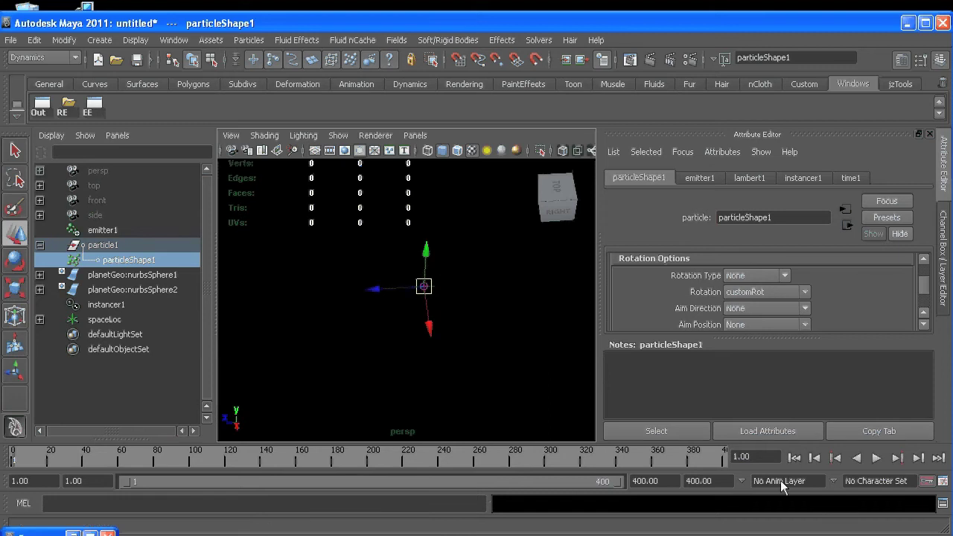
left_click(878, 458)
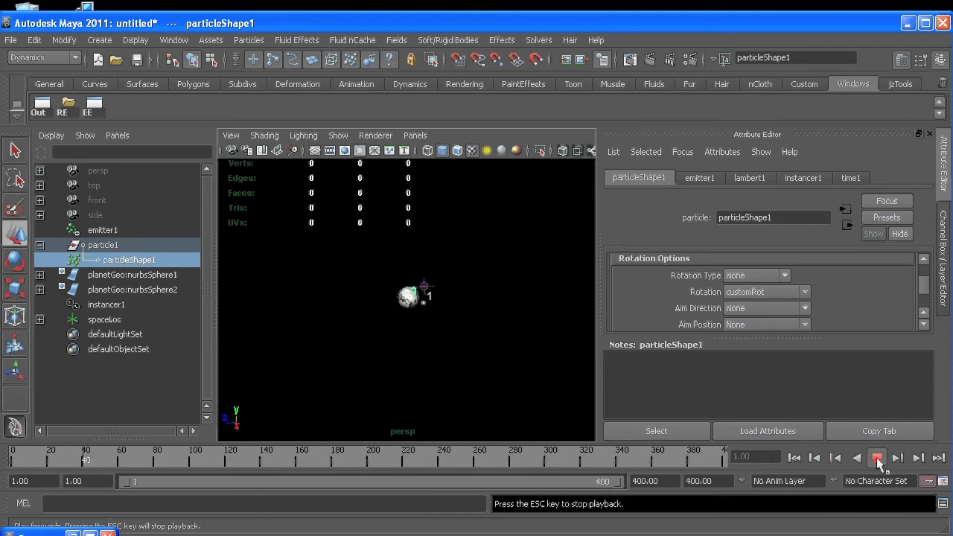
left_click(877, 457)
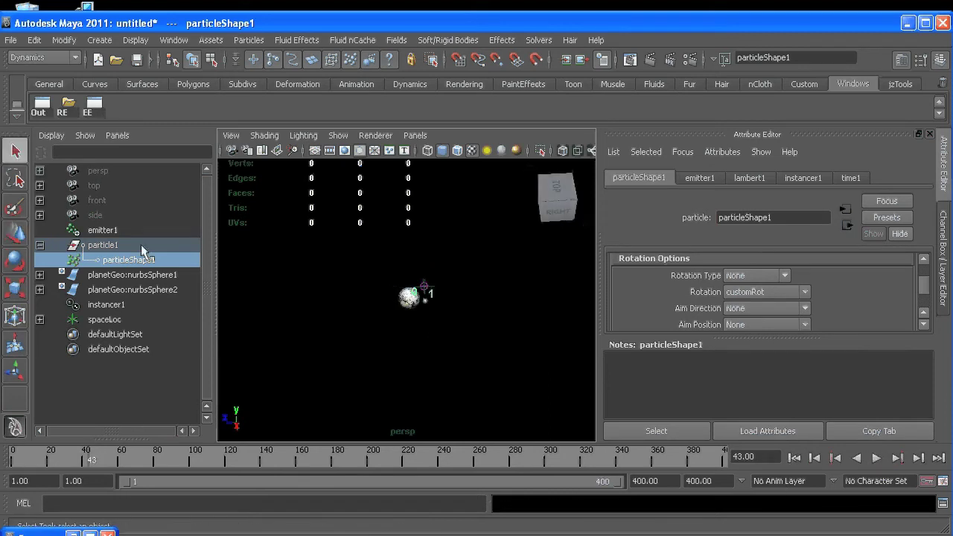
Move spaceLoc up and away from the emitter, replay from the first frame to check whether the planets follow, and stop playback.
left_click(104, 320)
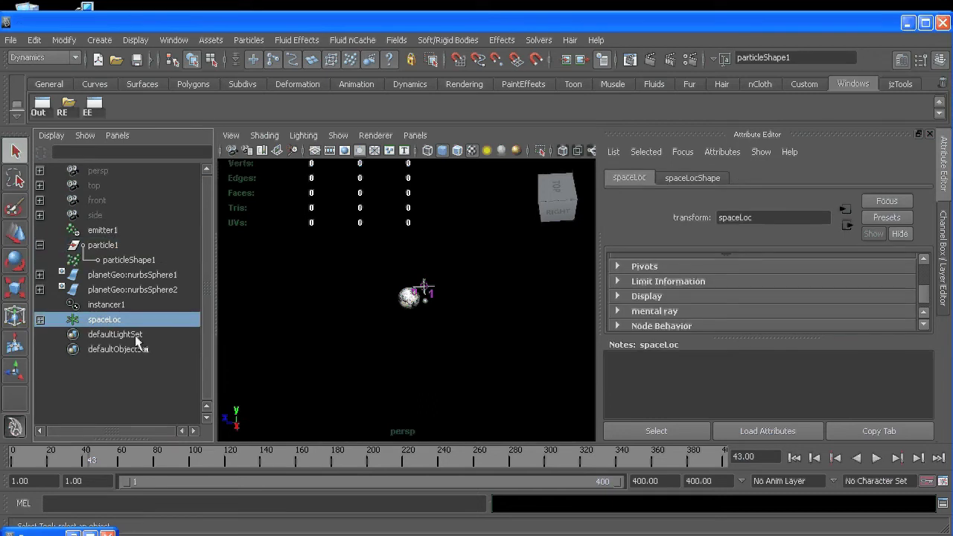
key("w")
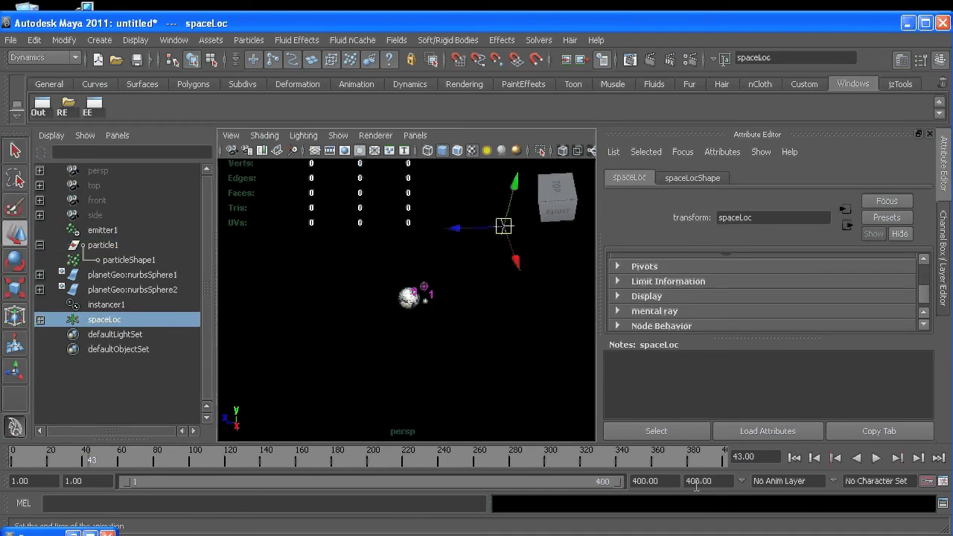
left_click(795, 458)
left_click(875, 457)
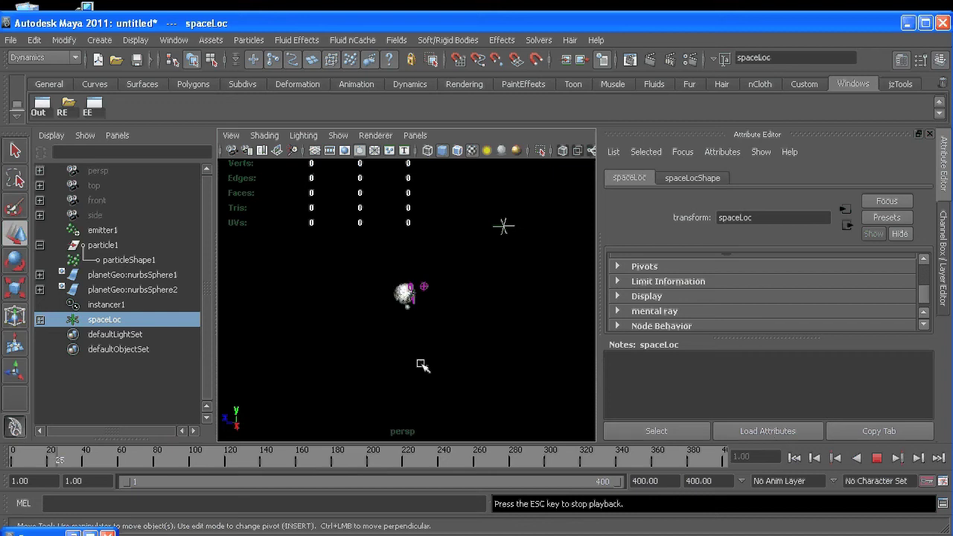
left_click_drag(421, 363, 404, 310, "alt")
middle_click_drag(404, 310, 475, 316, "alt")
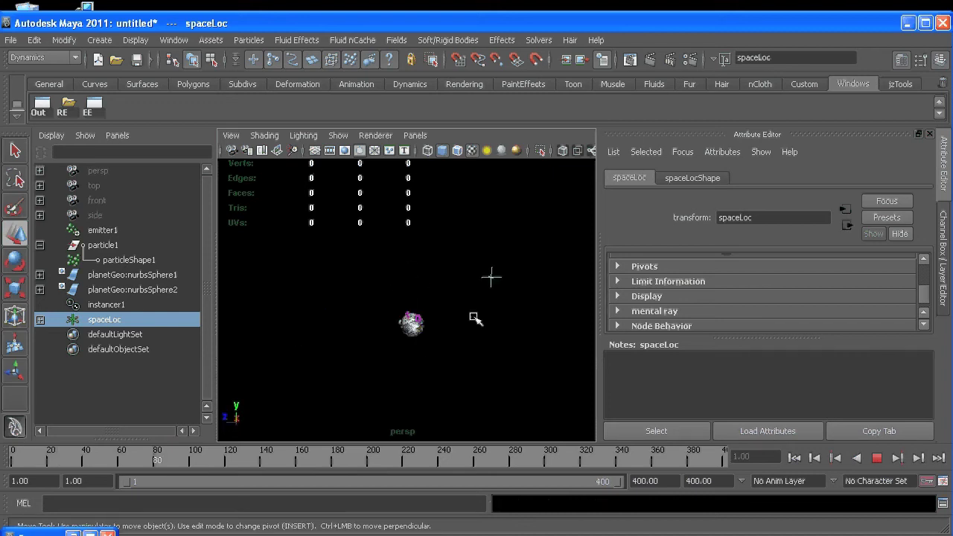
left_click_drag(475, 317, 484, 340, "alt")
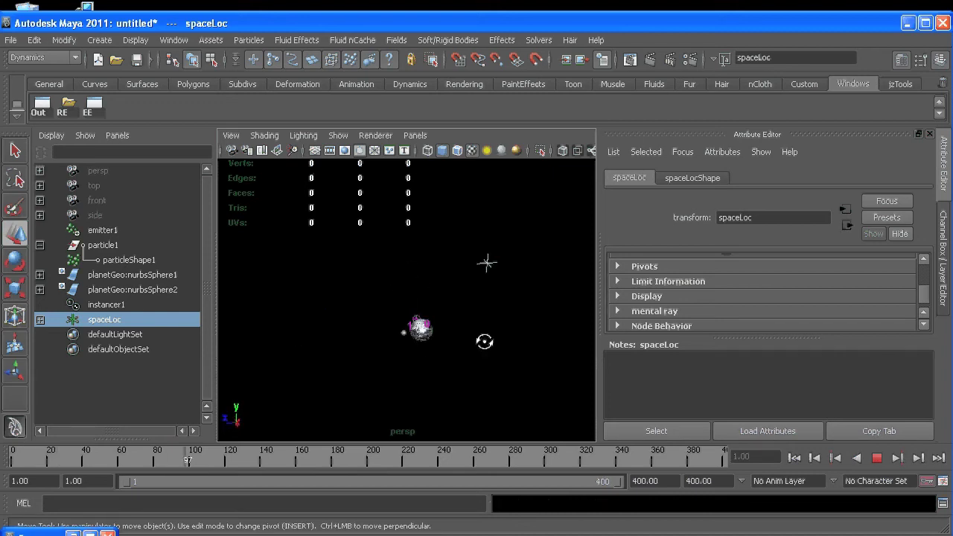
left_click(877, 457)
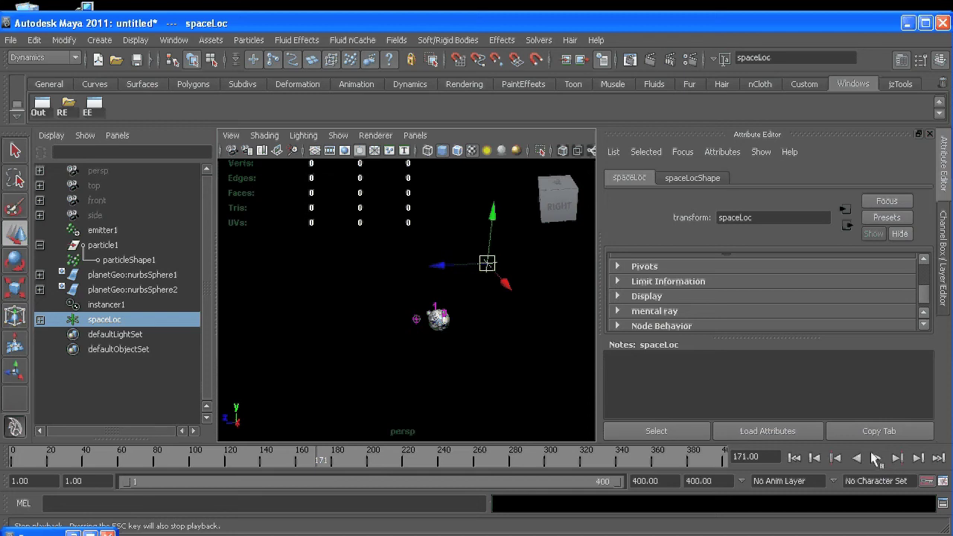
Copy particleShape1's entire Creation expression over its Runtime before dynamics expression and apply the edit.
left_click(73, 534)
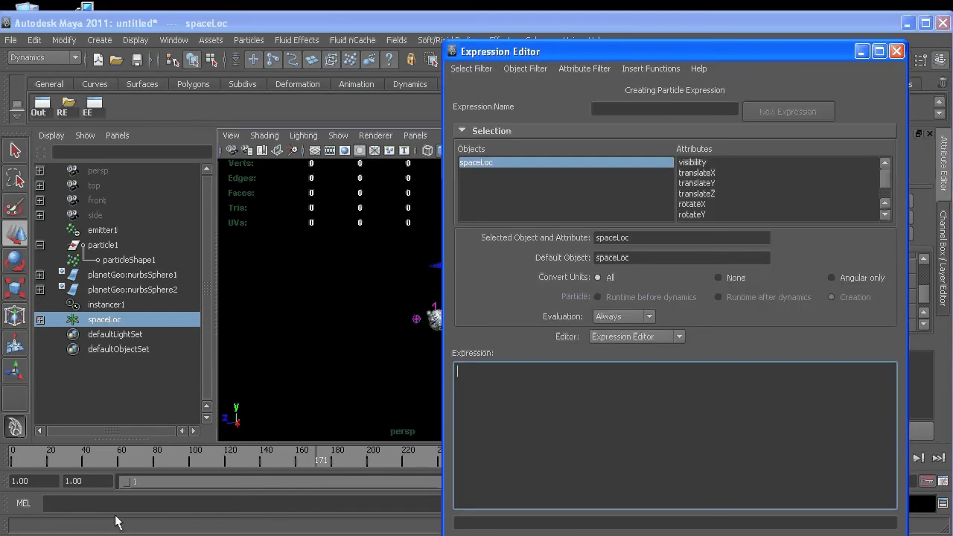
left_click(119, 260)
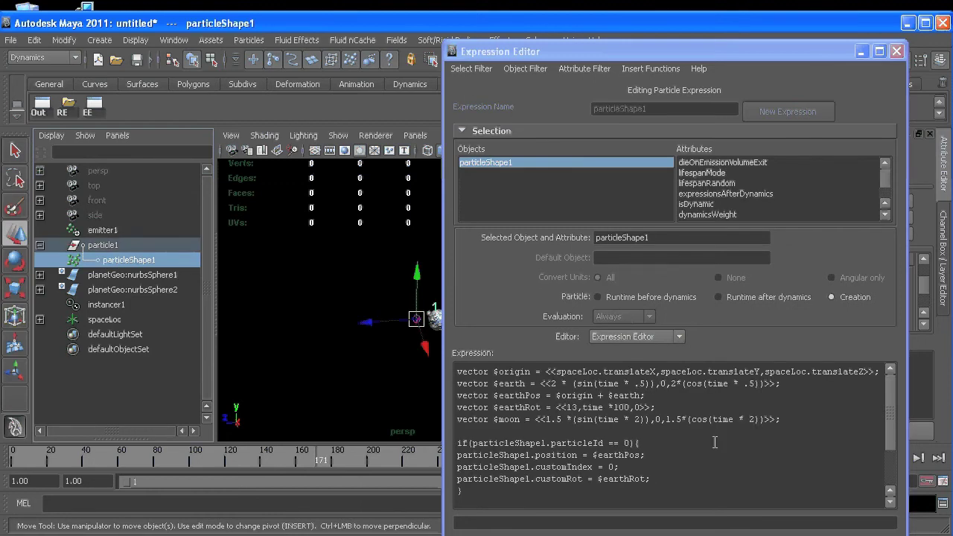
left_click(637, 442)
key("ctrl+a")
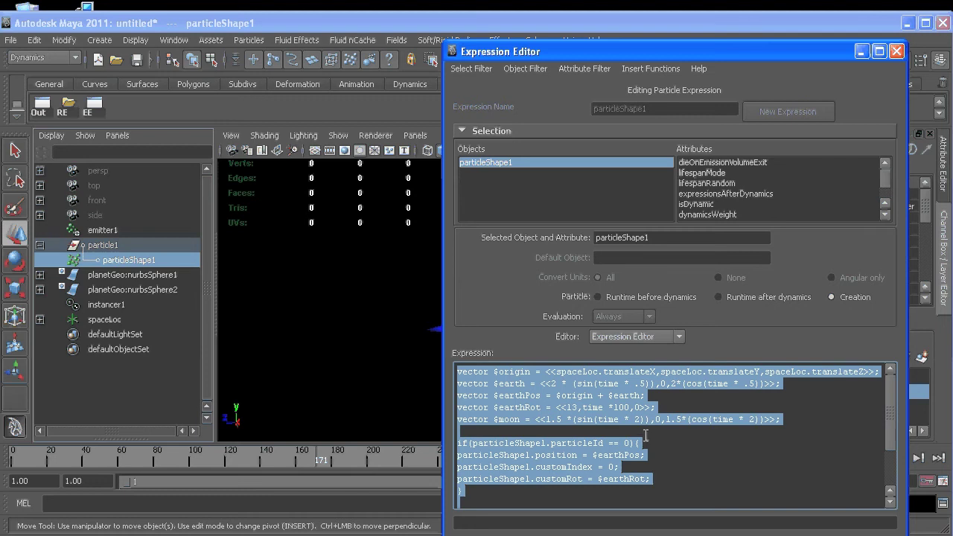
left_click(643, 298)
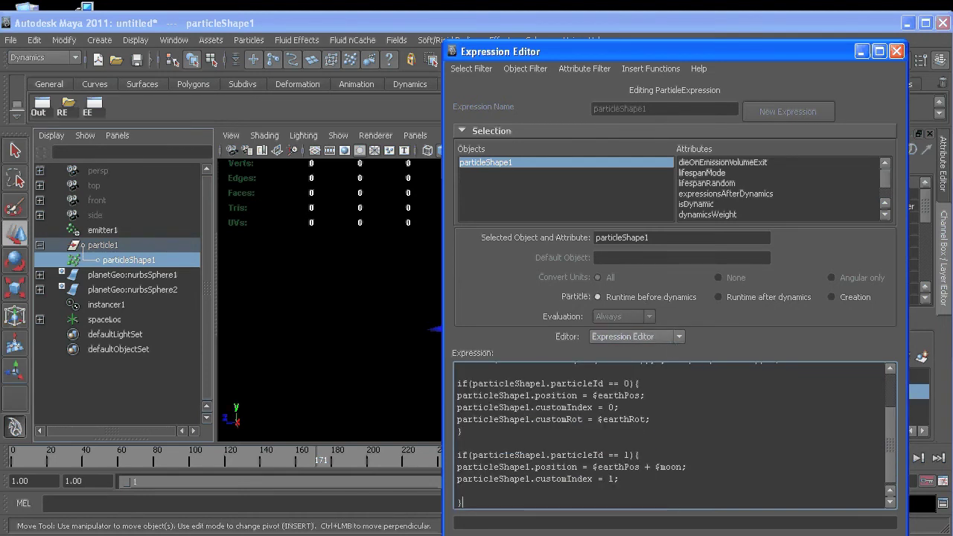
left_click(861, 51)
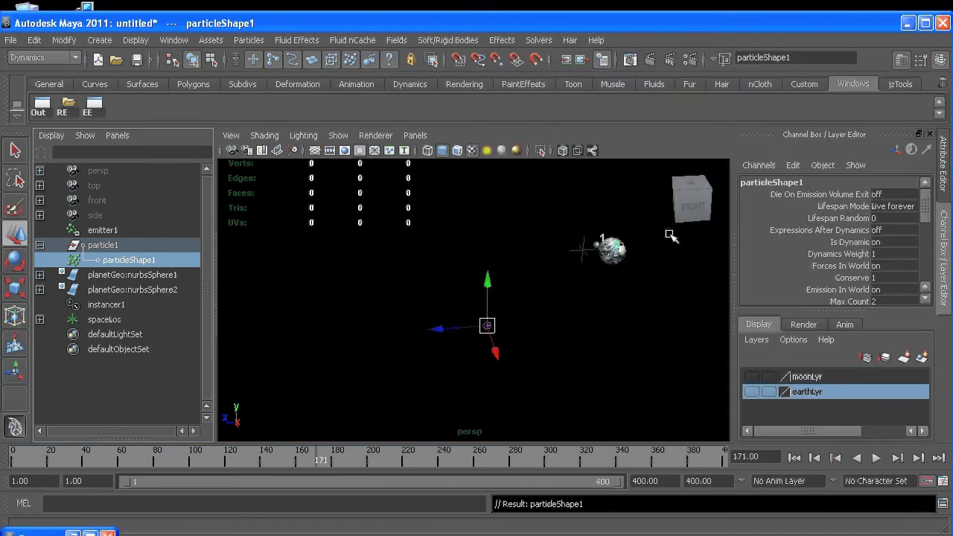
Play from the first frame, move spaceLoc during playback to about X -1.741, Y -0.046, Z 7.306, and stop playback.
left_click(795, 458)
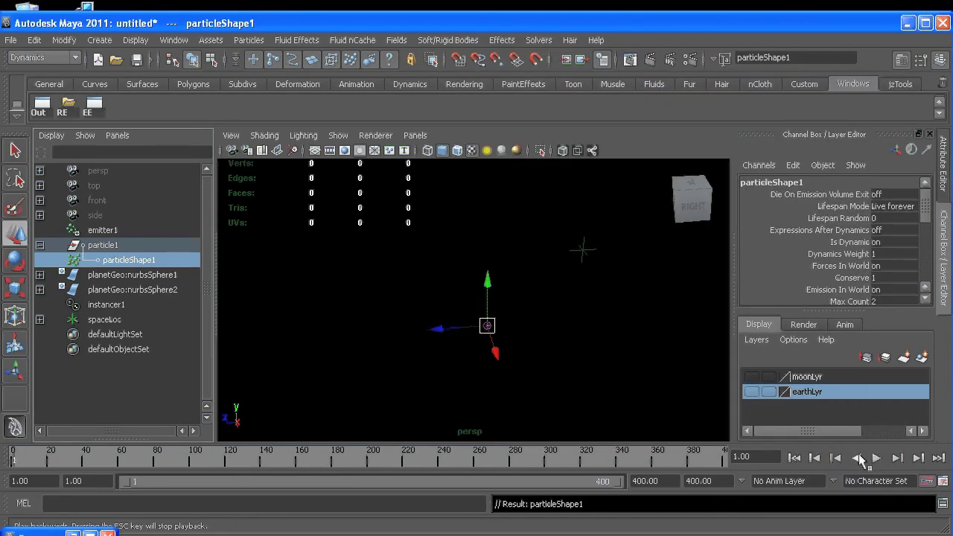
left_click(876, 457)
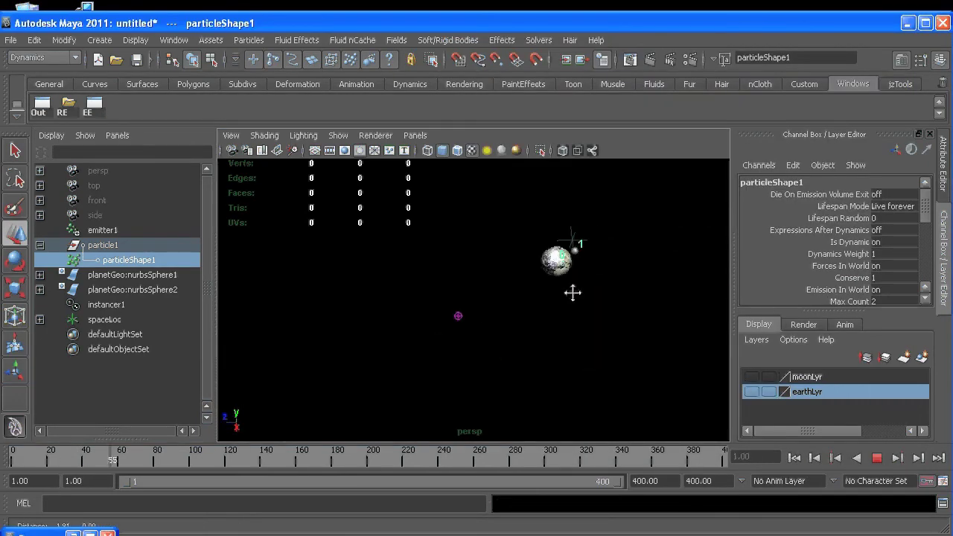
left_click(533, 246)
middle_click_drag(564, 333, 400, 317)
mouse_move(413, 292)
left_mouse_down("alt")
mouse_move(490, 276)
mouse_move(487, 251)
mouse_move(341, 335)
left_mouse_up("alt")
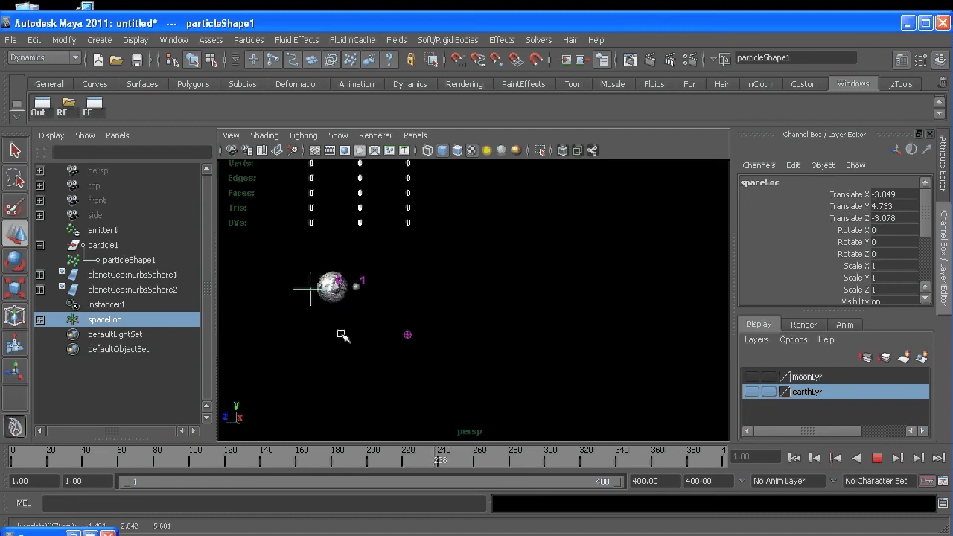
middle_click_drag(341, 334, 316, 378)
left_click_drag(368, 345, 363, 313, "alt")
middle_click_drag(363, 313, 478, 287, "alt")
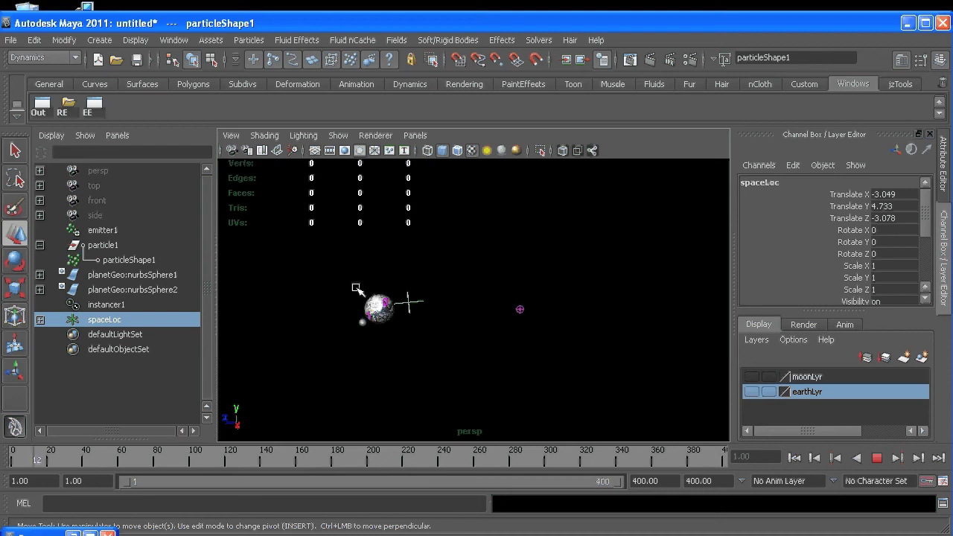
left_click(877, 457)
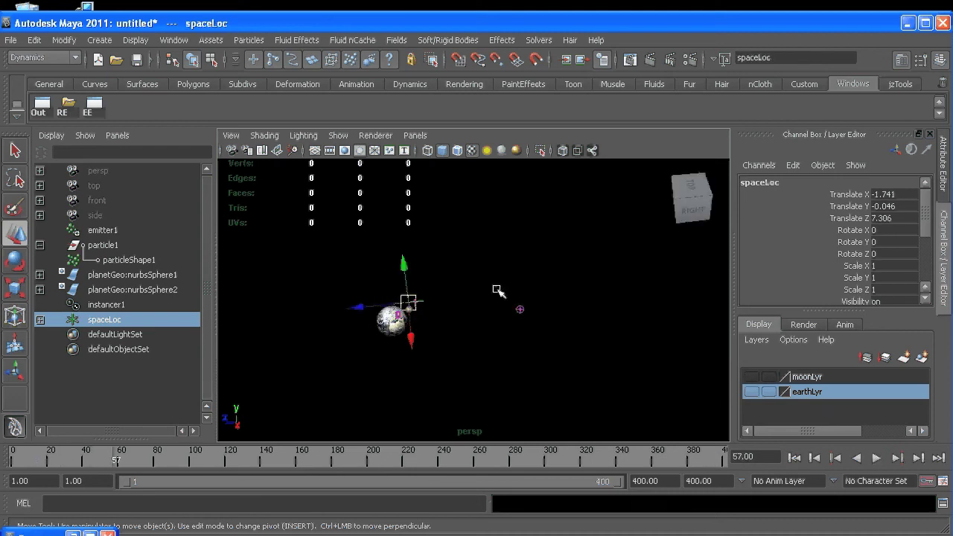